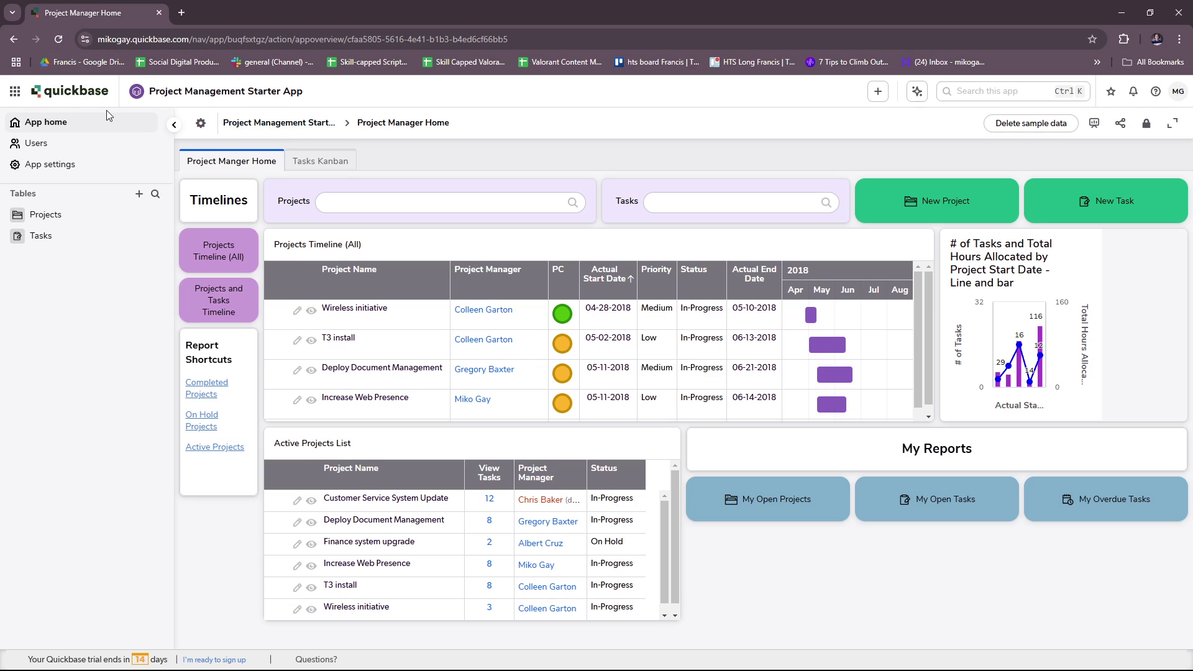
Search the web for quickbase in a new browser tab and open the official Quickbase website.
left_click(184, 11)
type("qui")
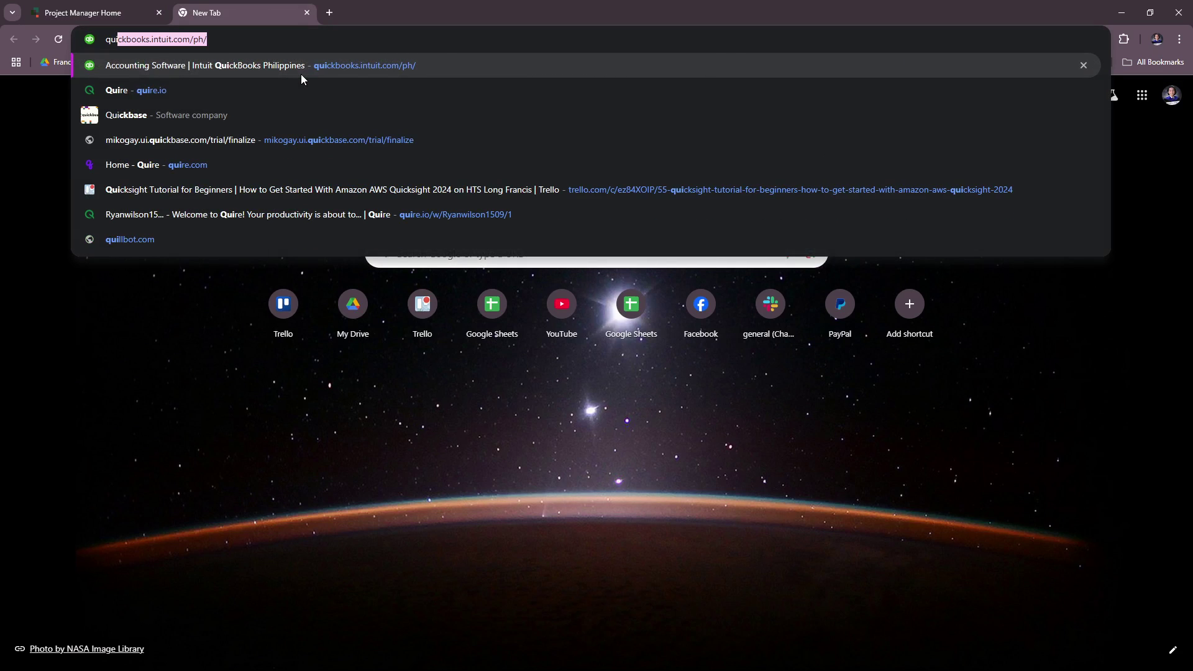
type("ckbase")
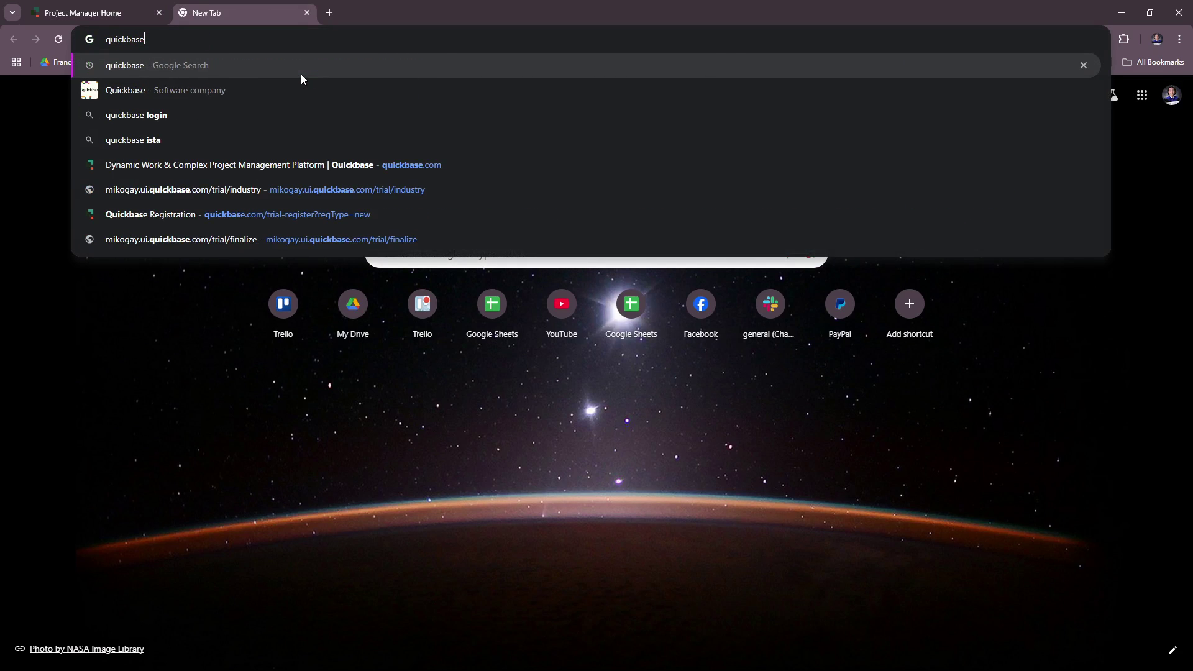
left_click(316, 84)
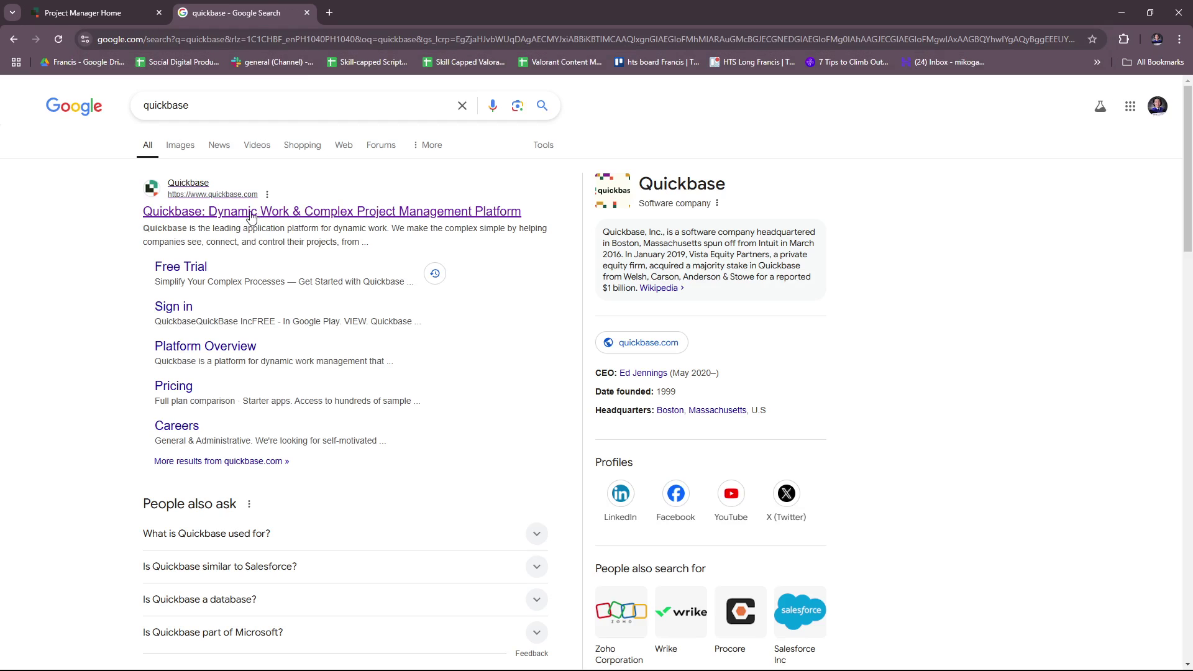
left_click(254, 214)
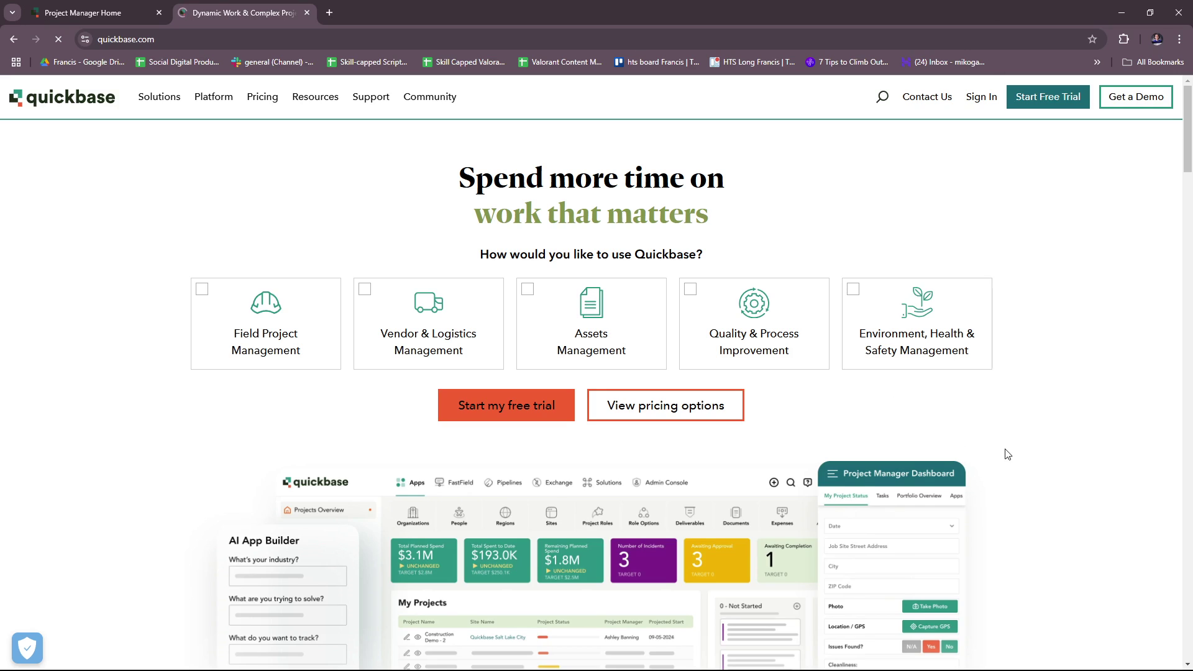
Preview the Get a Demo questionnaire up to its contact form, choosing a project type and team size 10-249, and close it without submitting.
left_click(1141, 104)
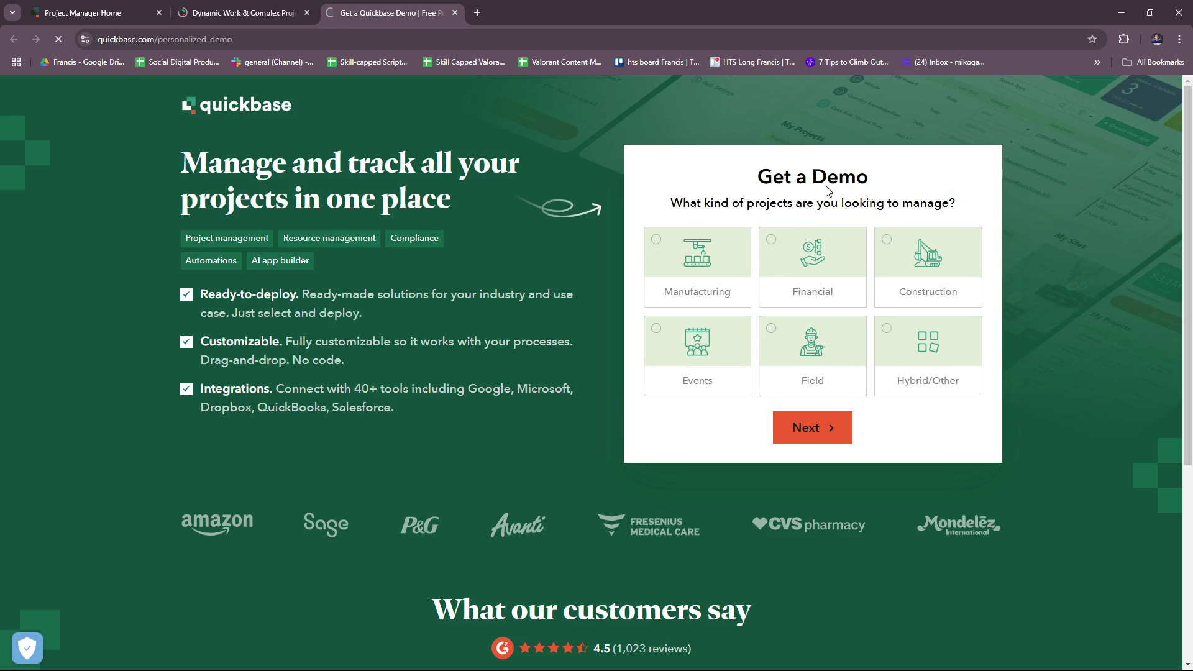
left_click(722, 255)
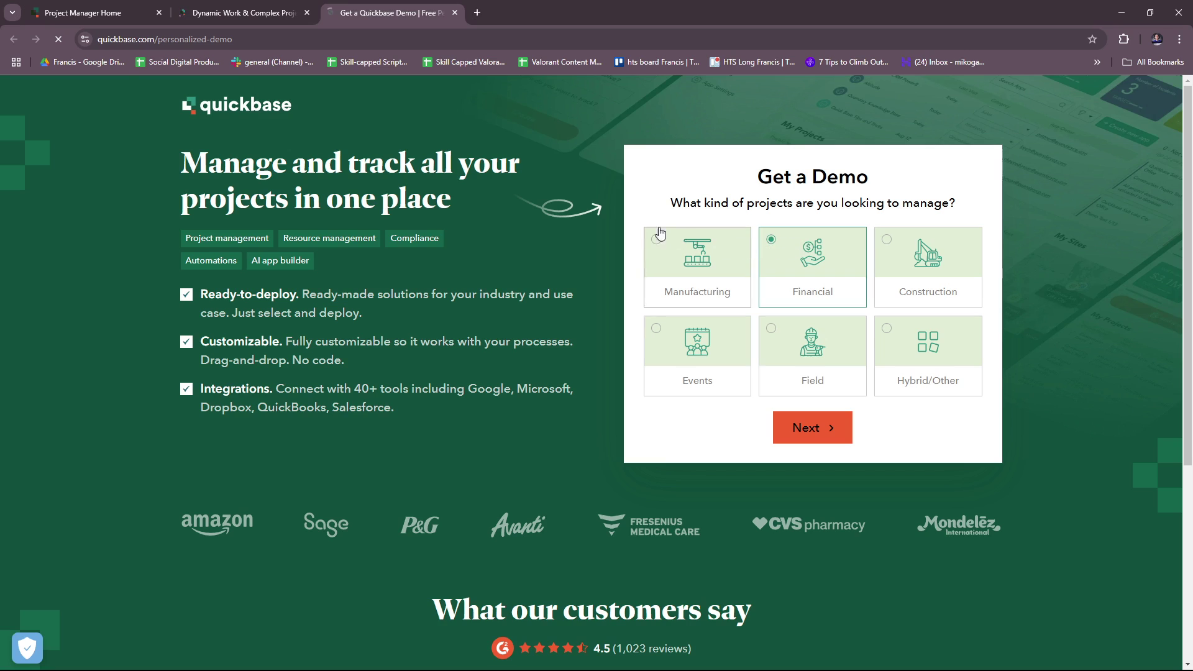
left_click(653, 337)
left_click(813, 429)
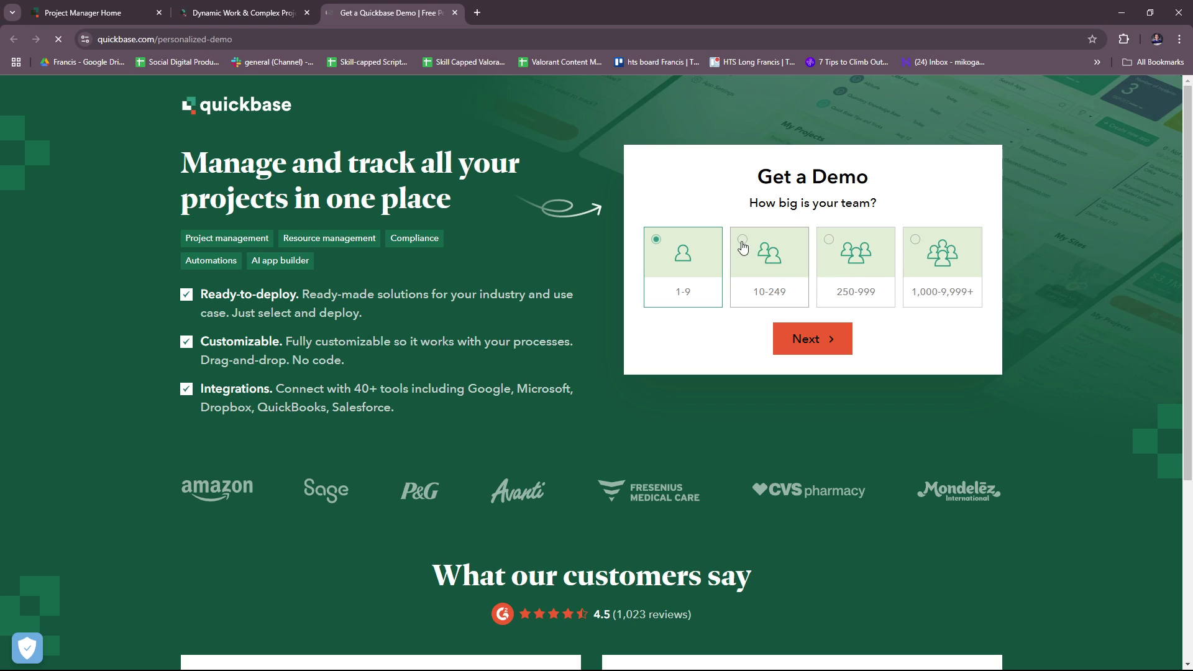
left_click(770, 265)
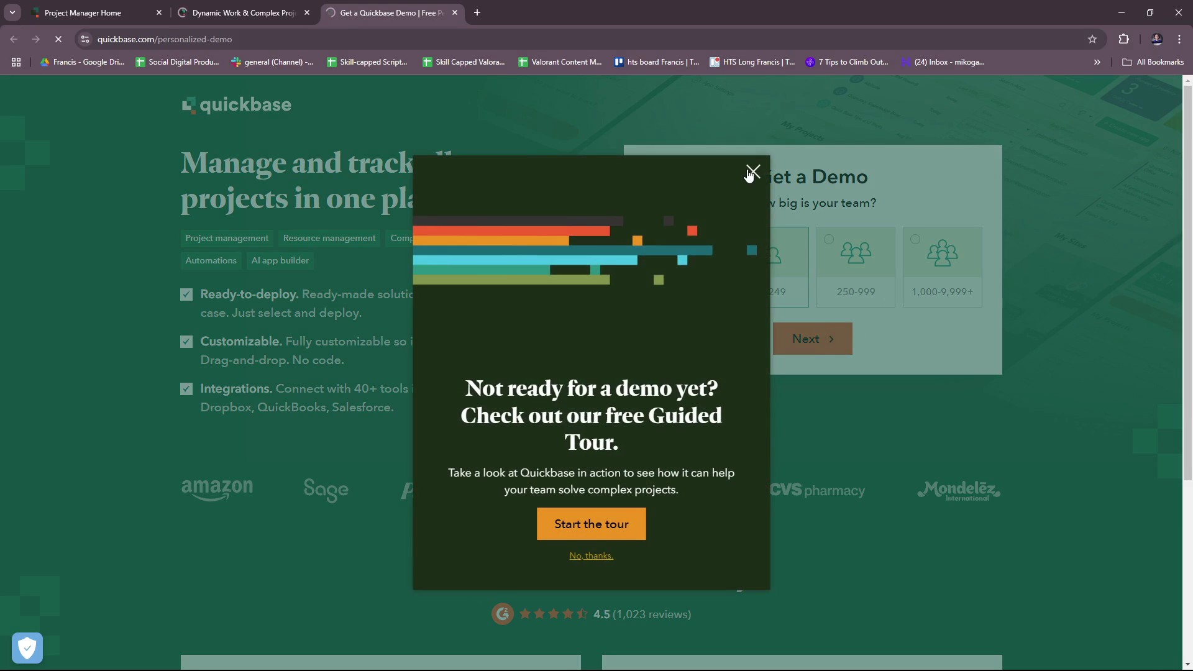
left_click(756, 186)
left_click(828, 339)
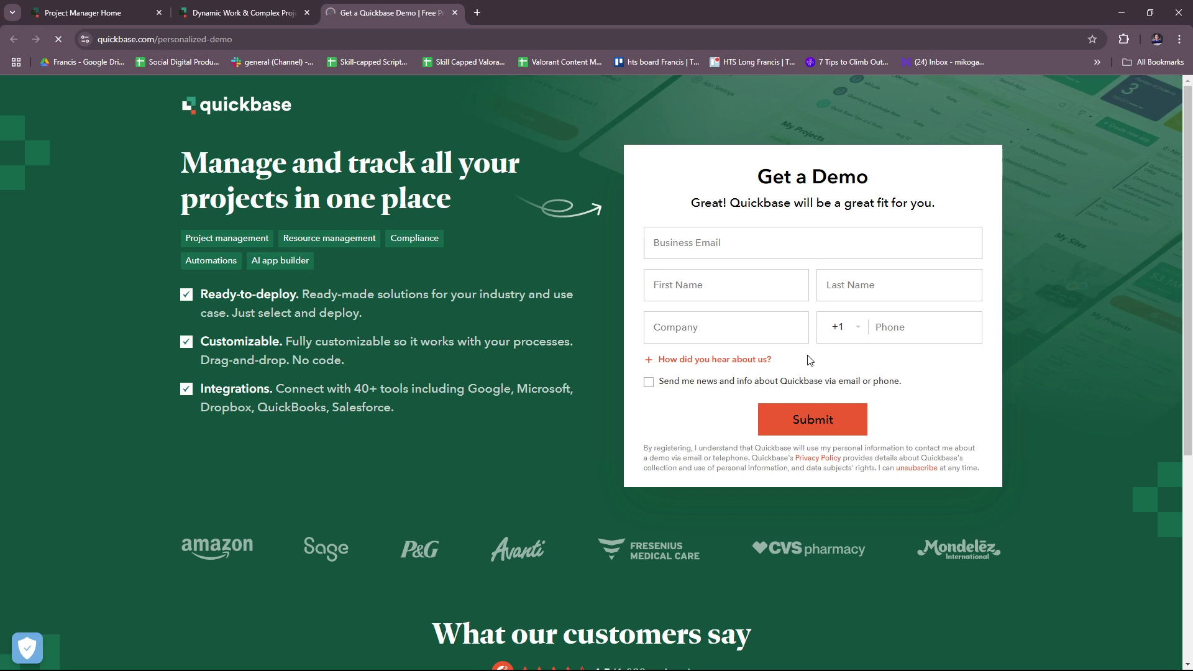
left_click(455, 13)
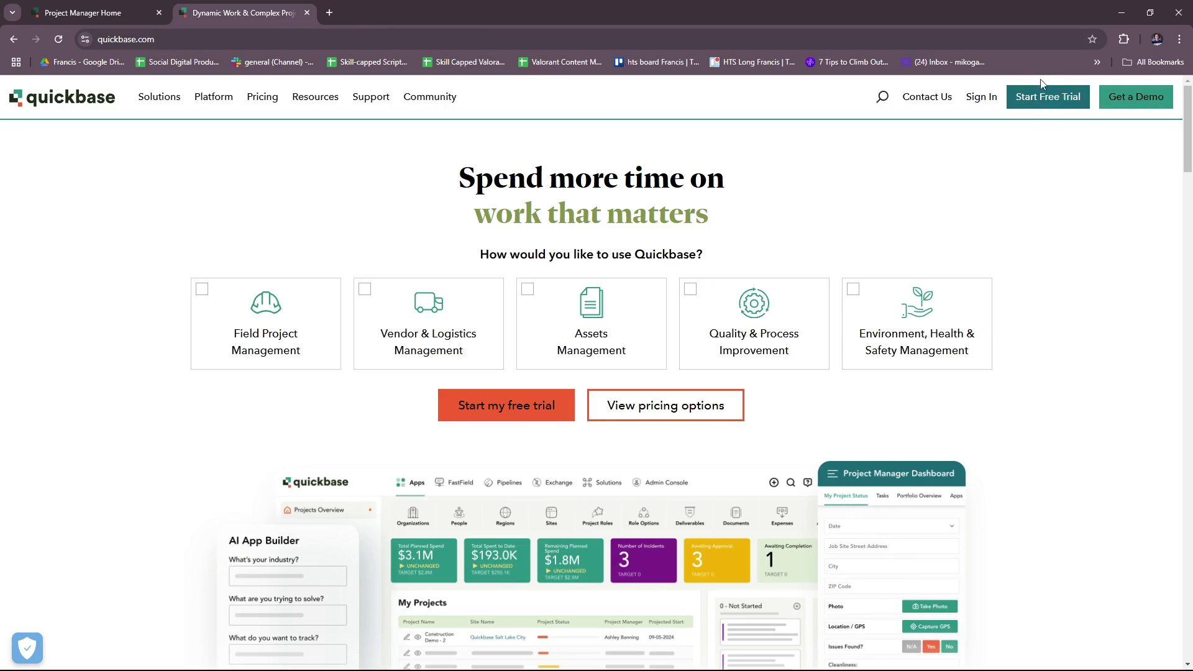
View the free trial registration form, then close it and return to the Project Manager Home dashboard.
left_click(1042, 101)
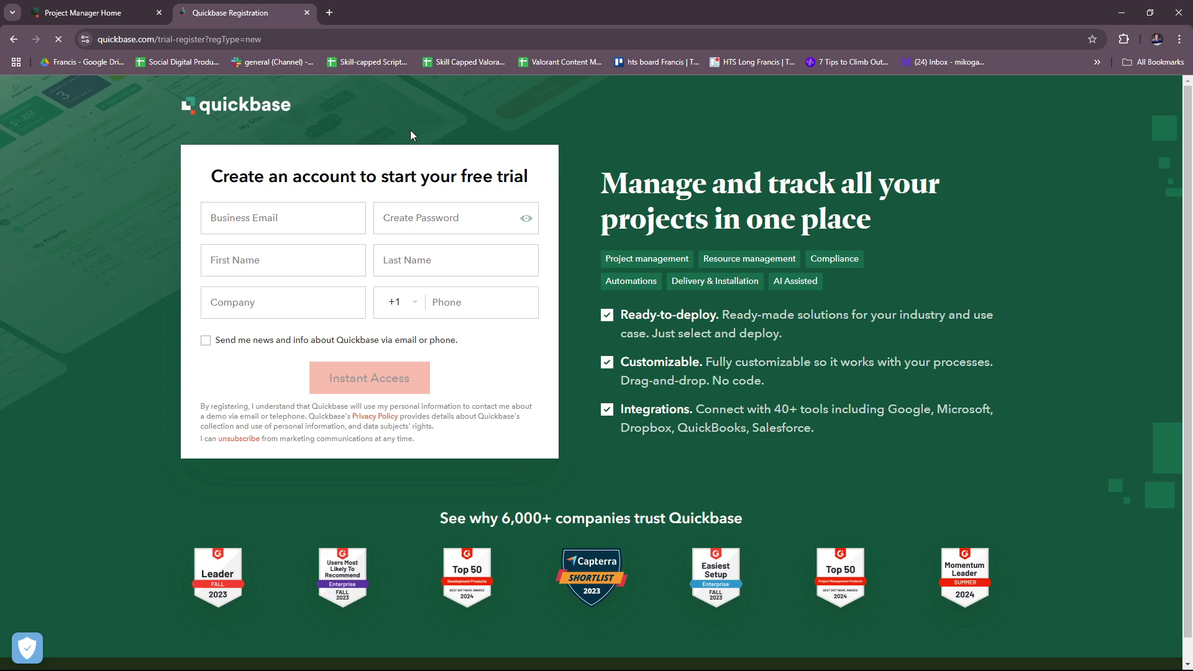
left_click(132, 11)
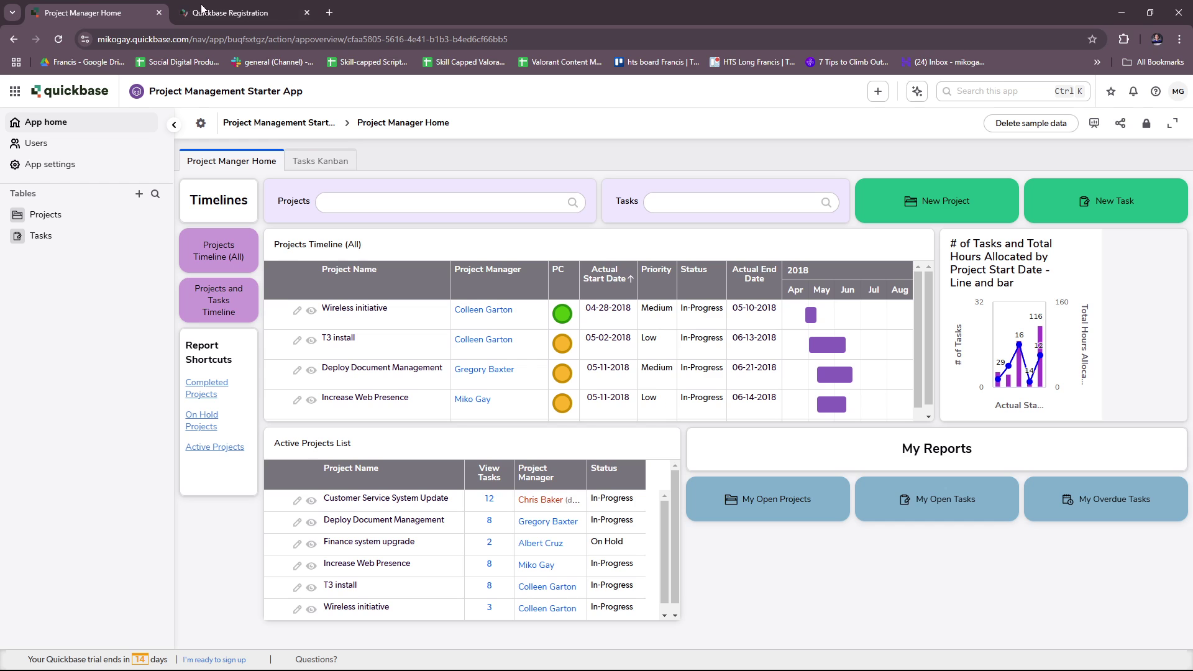
left_click(304, 11)
left_click(306, 13)
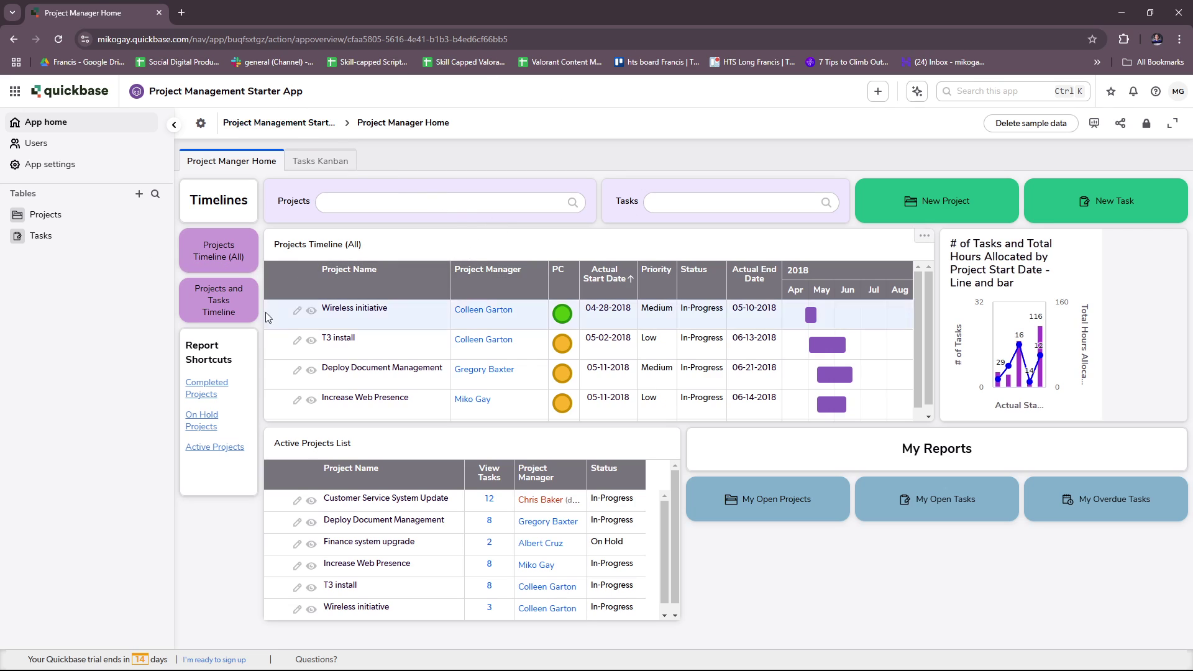
Check the Timelines widget's options and view the full Projects Timeline (All) report.
left_click(602, 276)
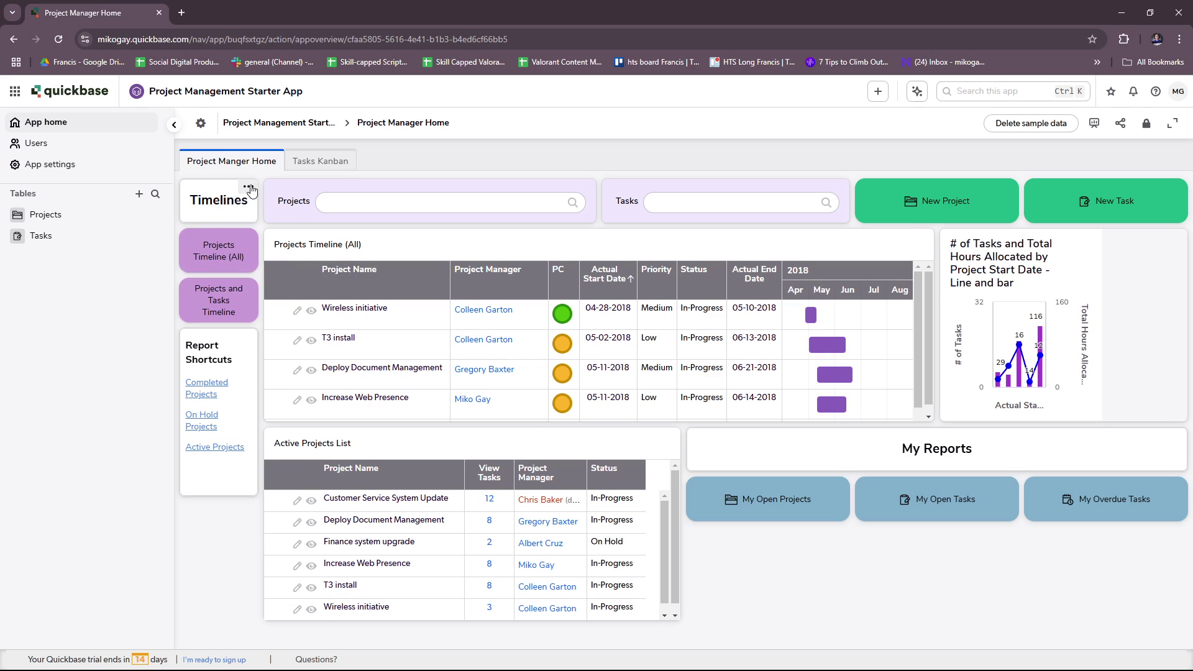
left_click(248, 187)
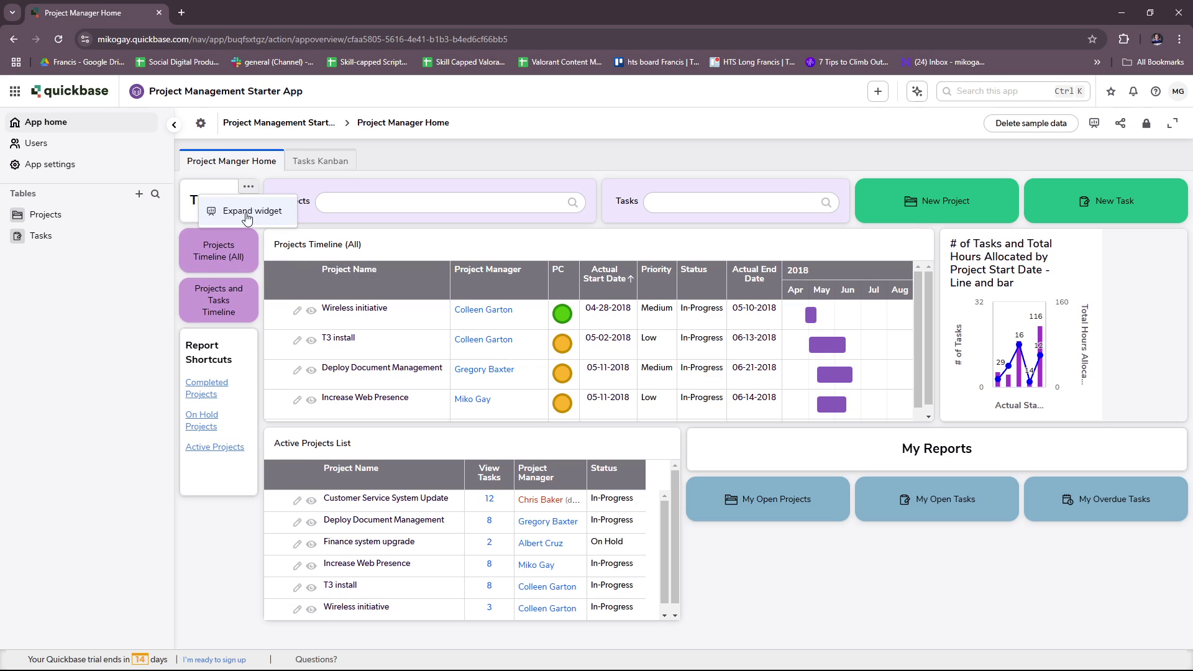
left_click(234, 264)
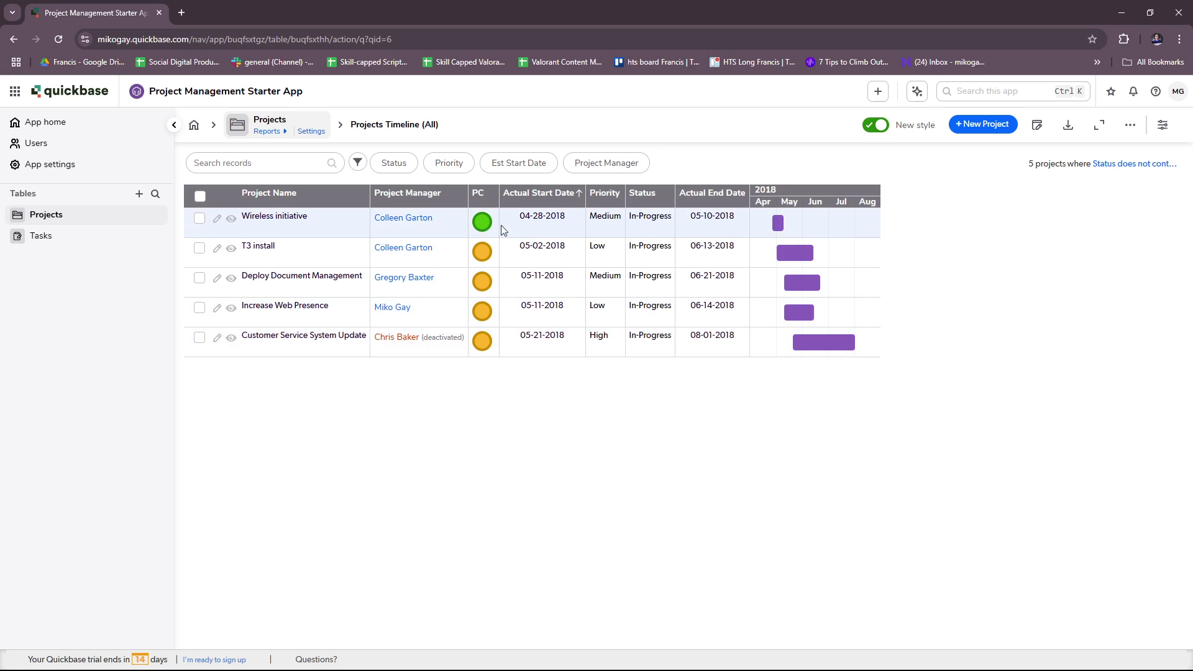
left_click(489, 196)
left_click(606, 461)
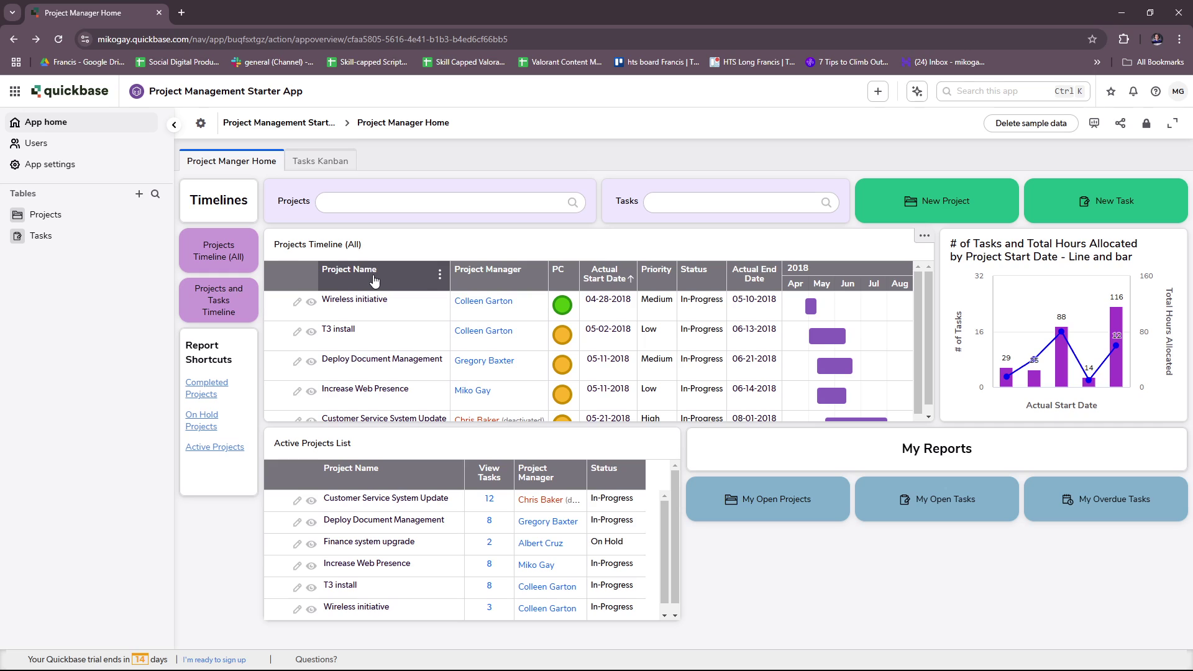
Look over the dashboard's project timeline and active projects list, and try its Projects and Tasks search fields.
scroll(357, 348, "down", 1)
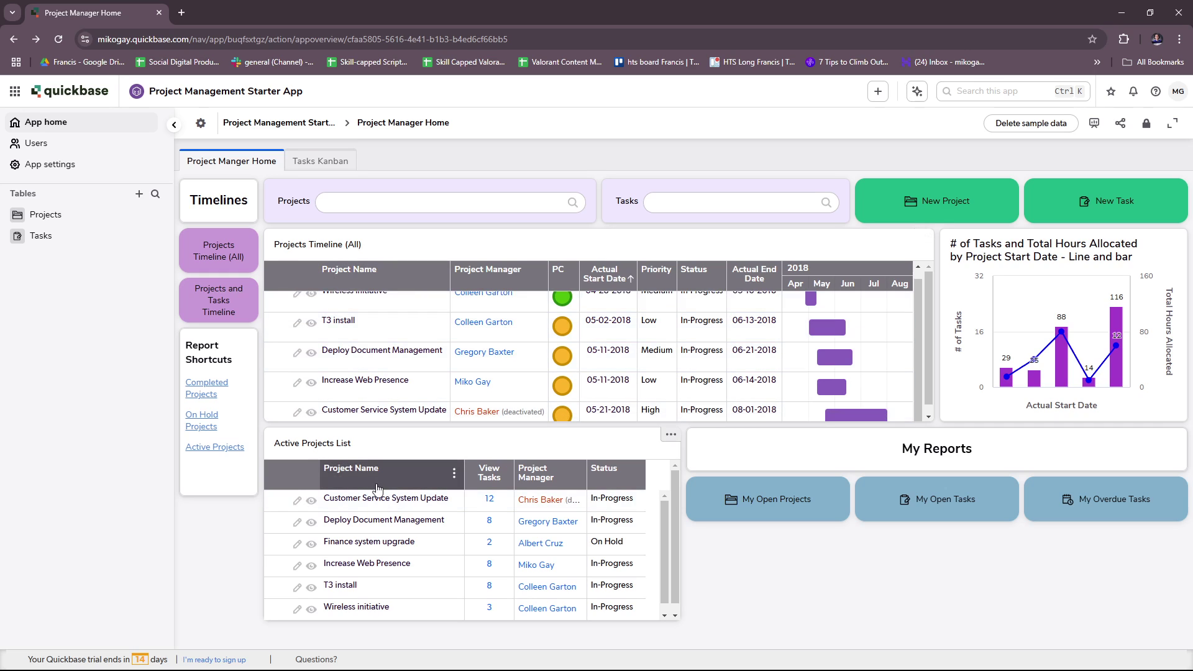
scroll(534, 594, "down", 1)
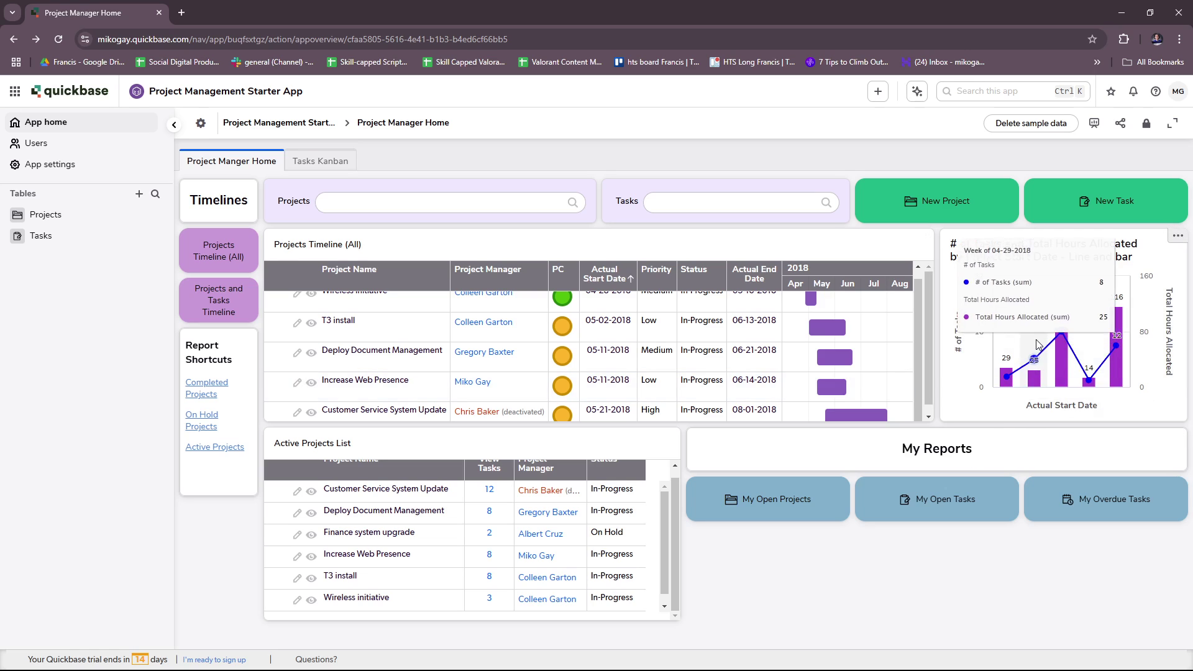
left_click(434, 202)
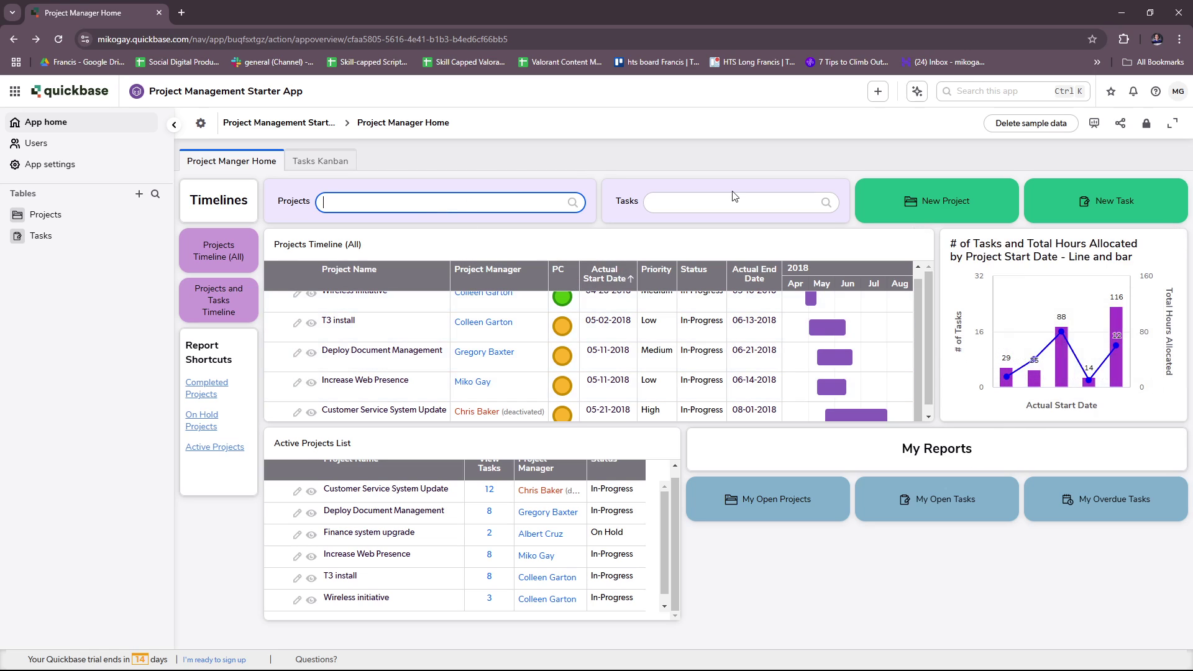
left_click(733, 205)
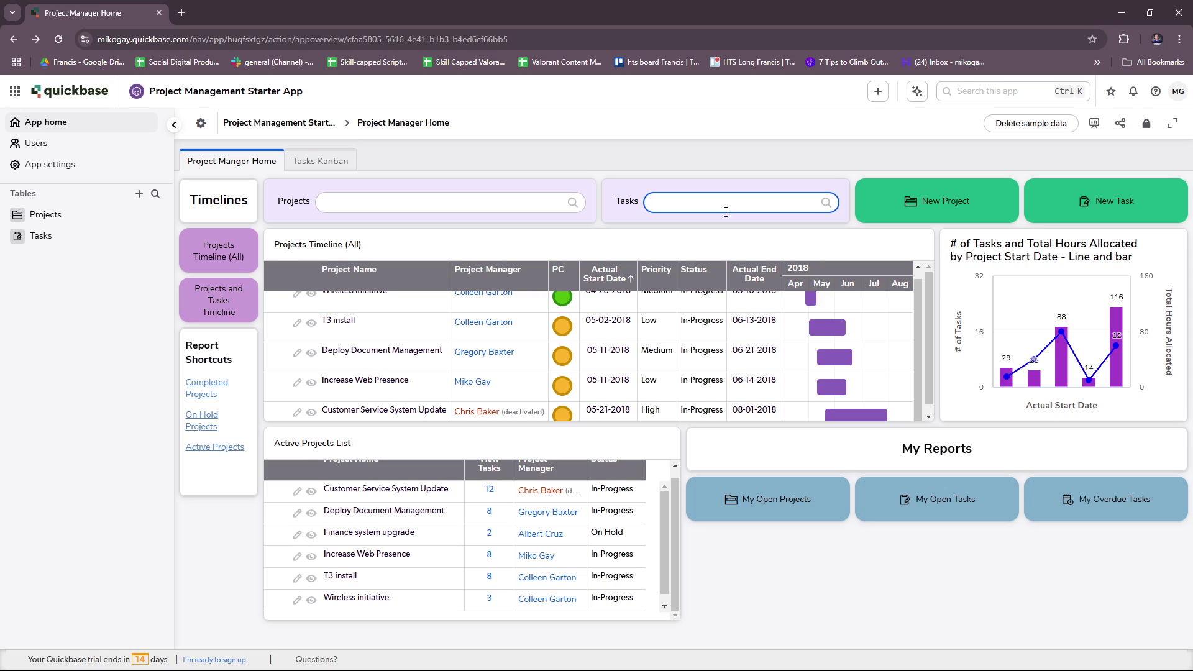
Review the tasks by status on the Tasks Kanban page and return to the project manager dashboard.
left_click(330, 162)
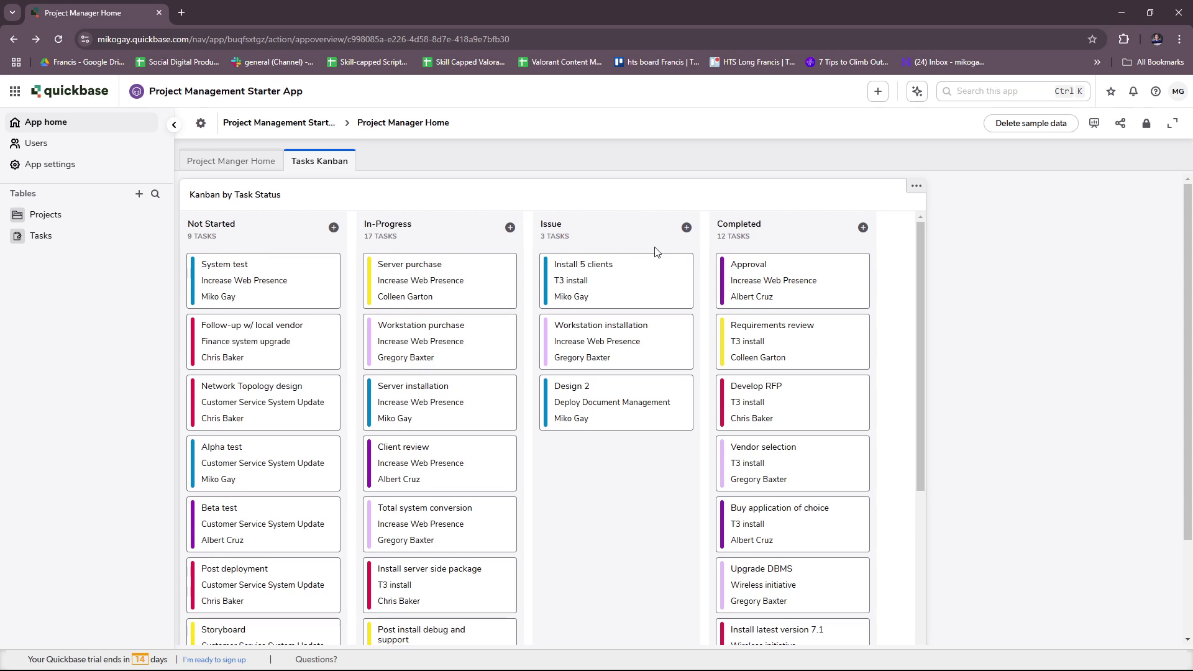
scroll(799, 314, "down", 10)
scroll(353, 240, "up", 7)
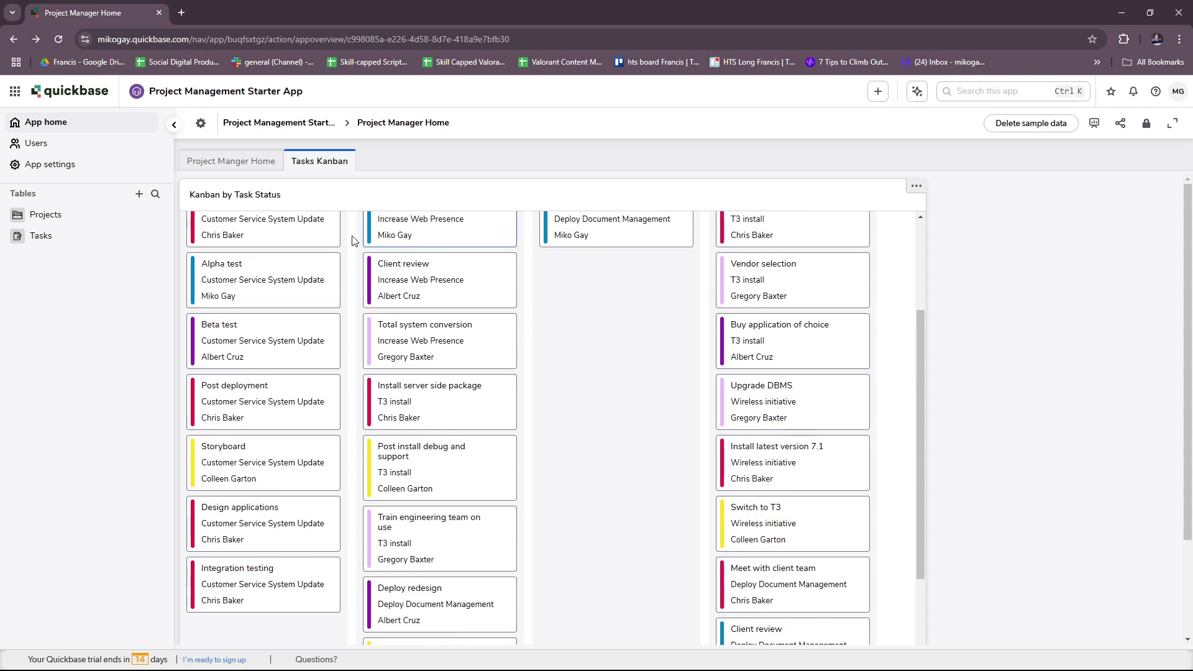
left_click(233, 161)
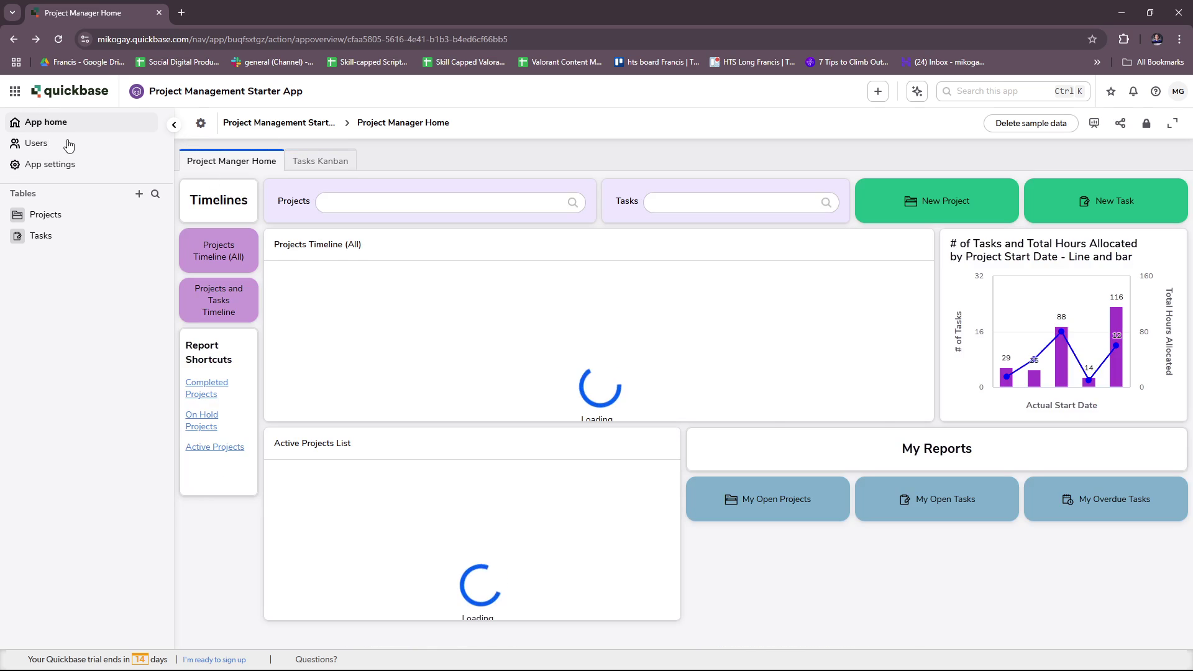
Review the app's user management page with its sharing options and role list, then return to the users.
left_click(86, 154)
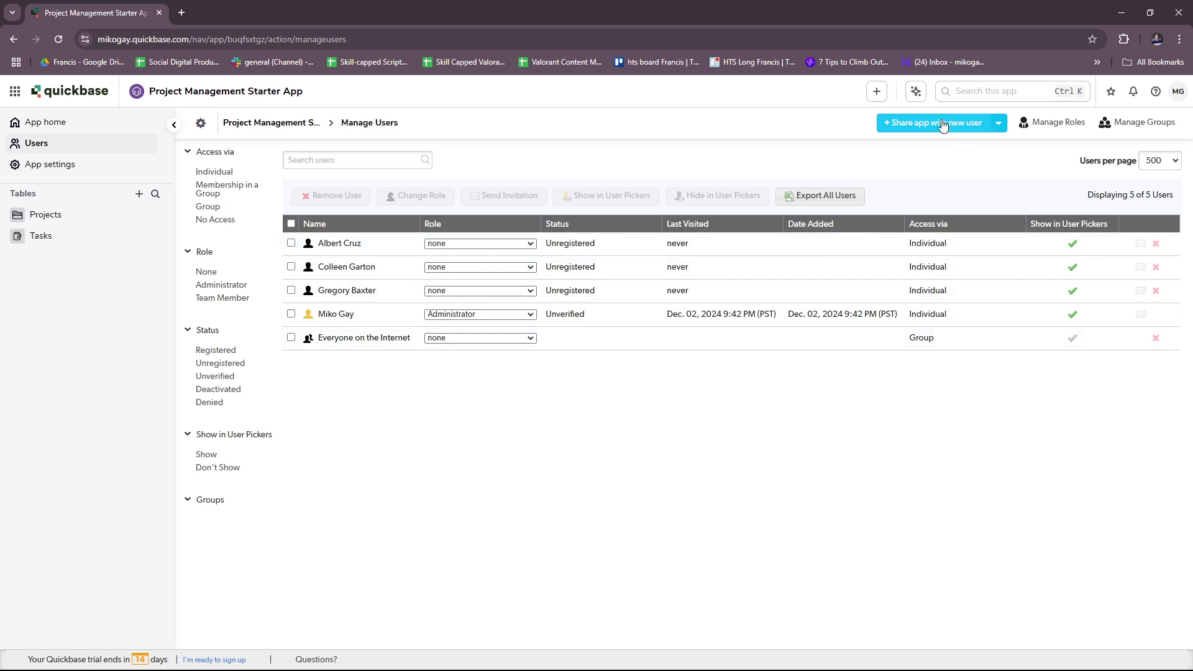
left_click(999, 122)
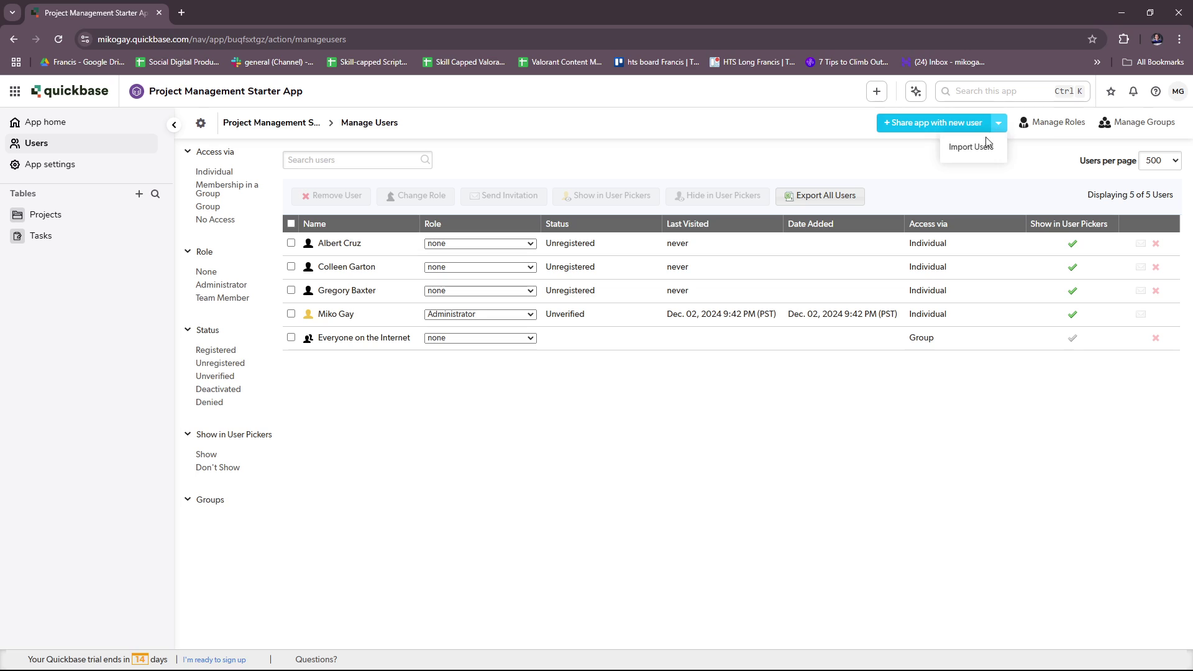
left_click(1047, 124)
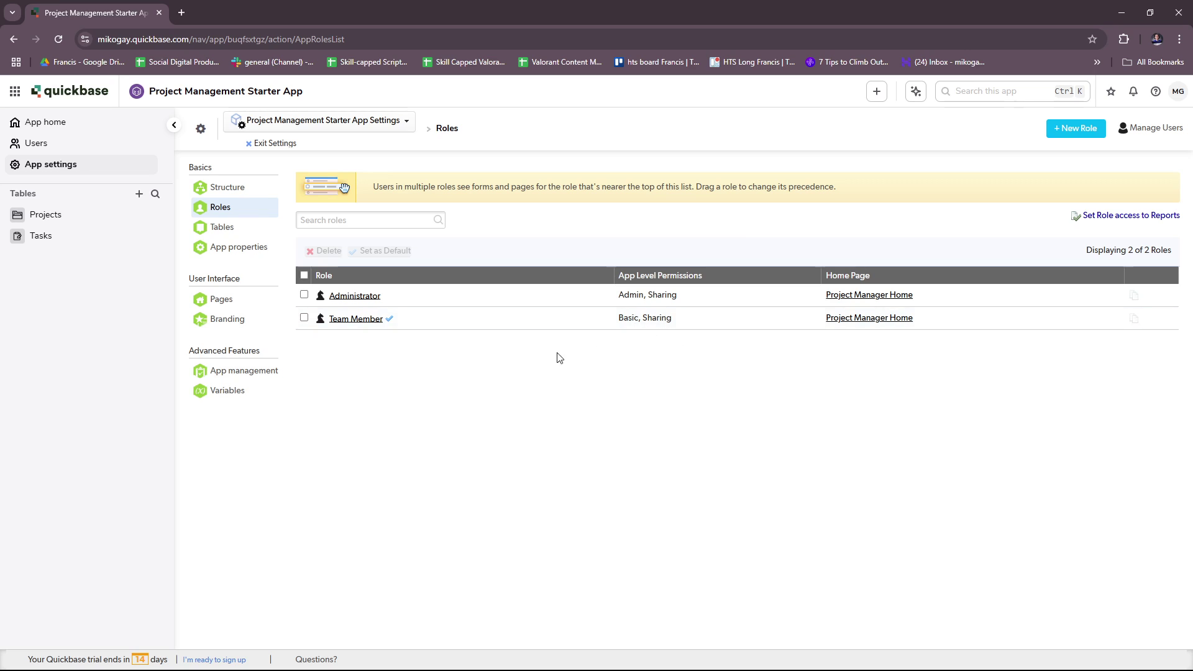
left_click(14, 39)
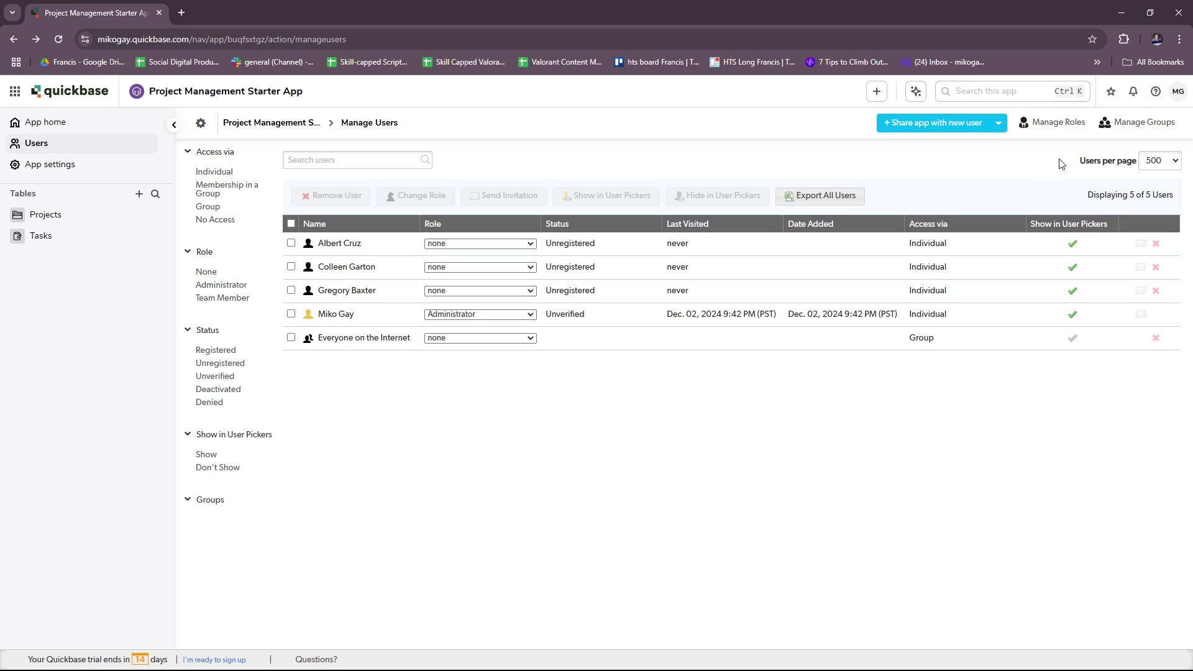
Check which record types can be added, then view the app settings overview and dismiss its pipeline promotion.
left_click(876, 93)
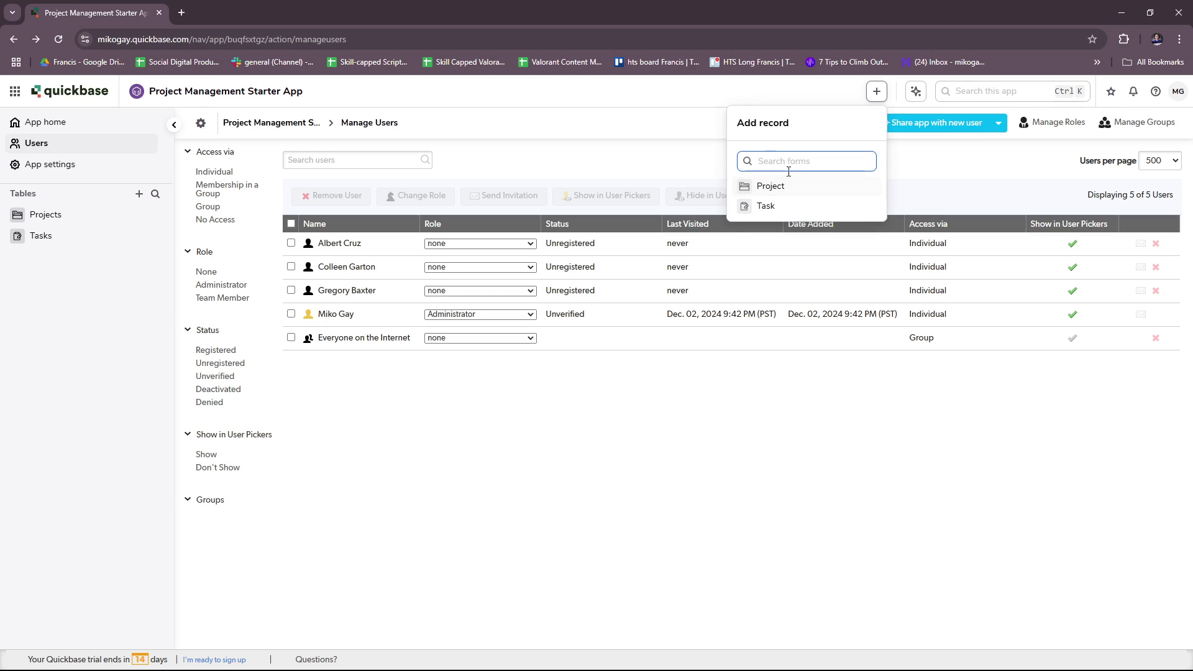
left_click(998, 186)
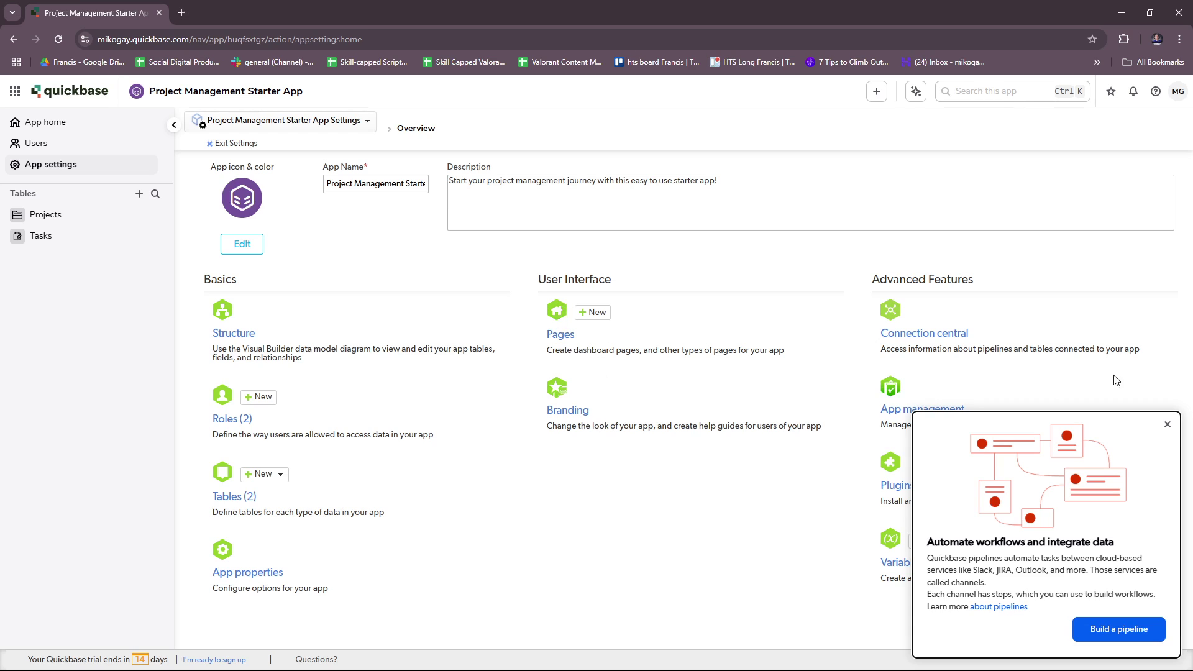
left_click(1167, 425)
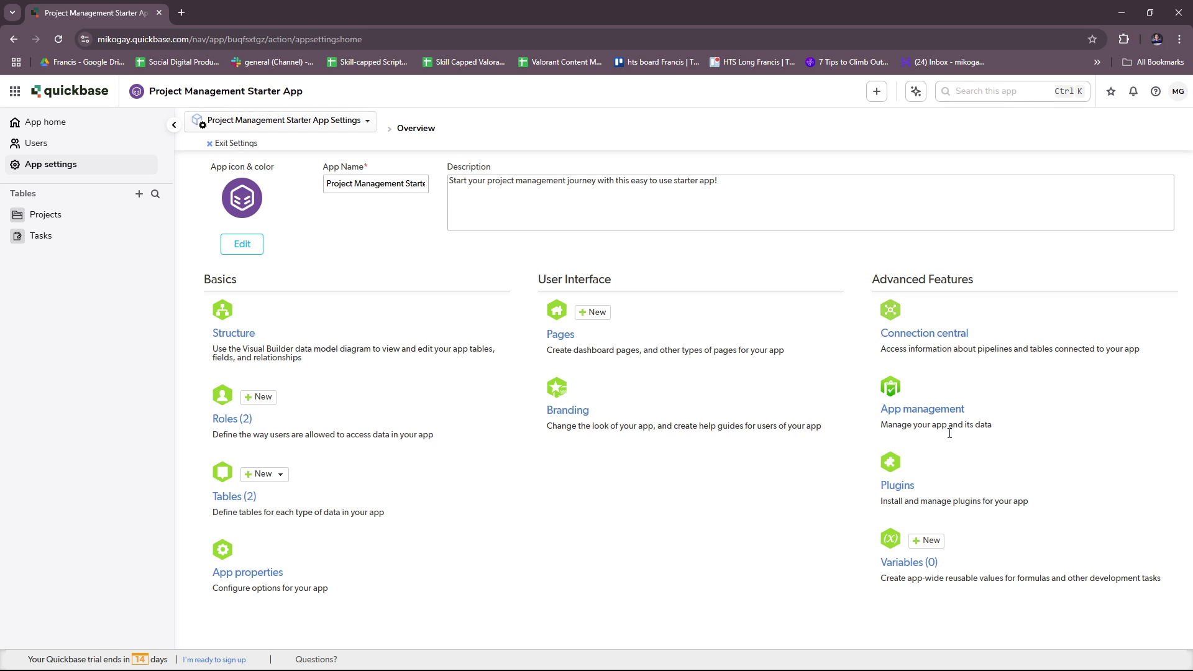
Review the plugins available for the app and its installed plugins, including the option to install a new one.
left_click(905, 490)
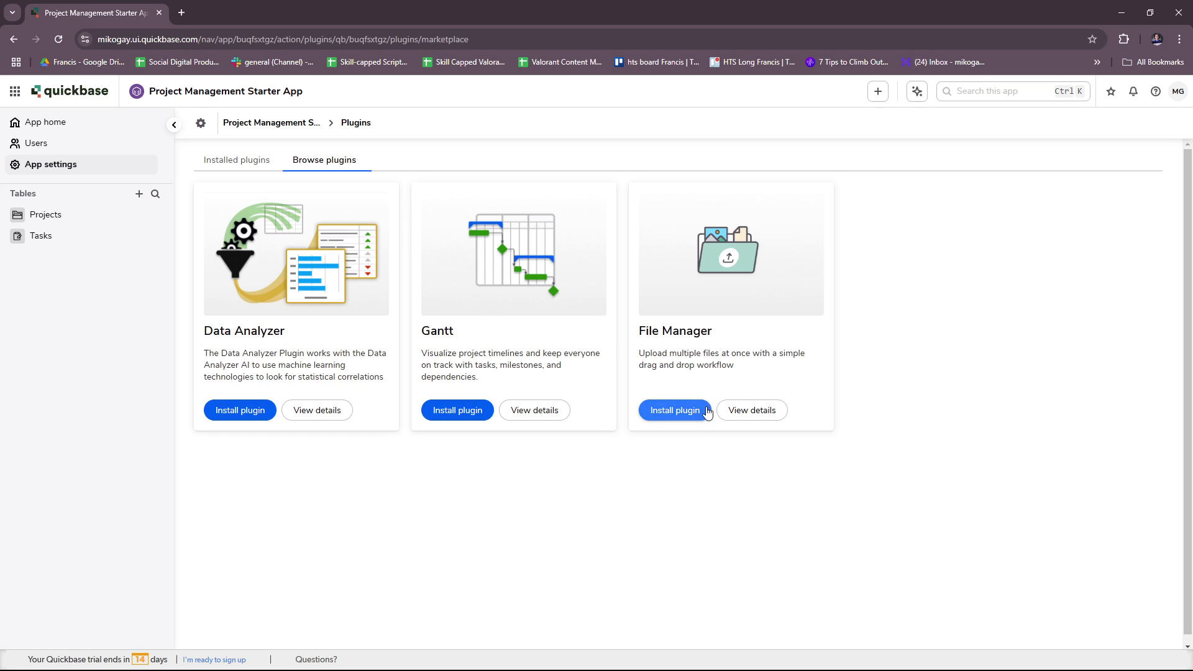
left_click(243, 166)
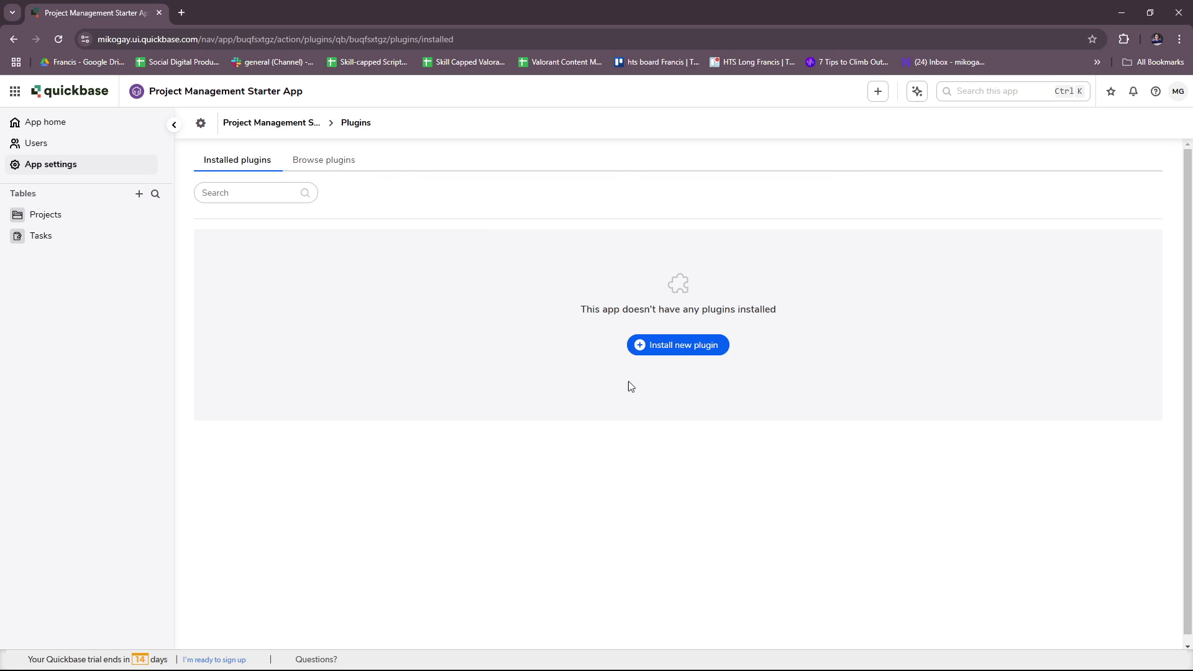
left_click(671, 348)
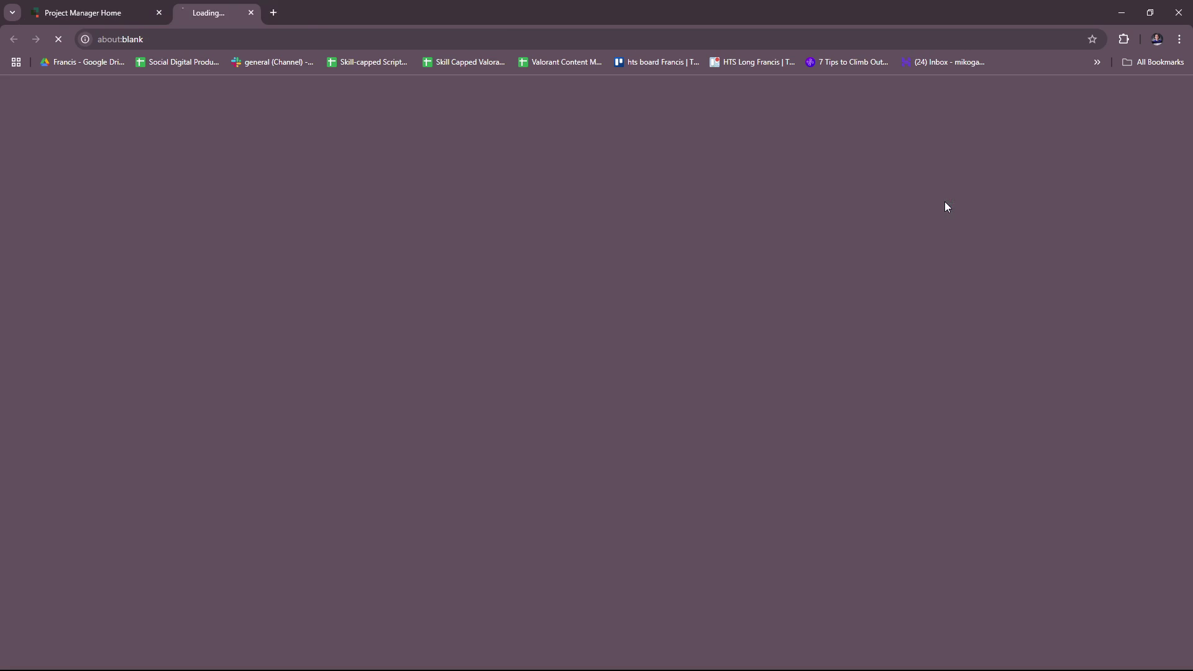
Open the new project form and examine its name field, condition indicator and project manager choices.
left_click(944, 207)
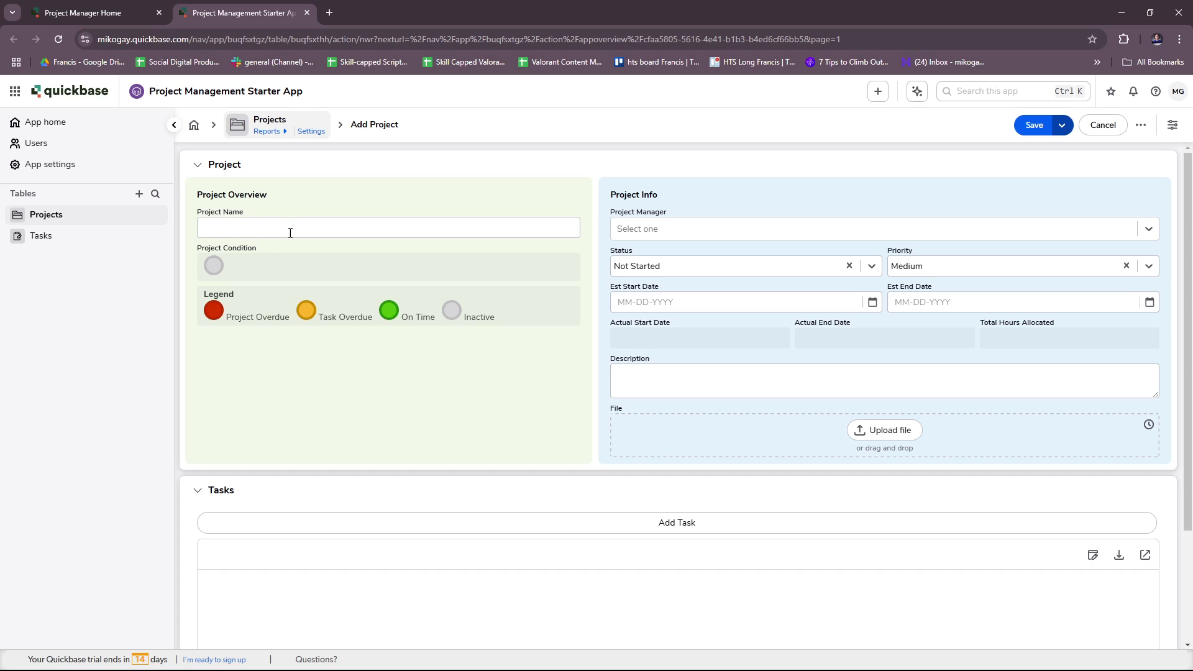
left_click(254, 231)
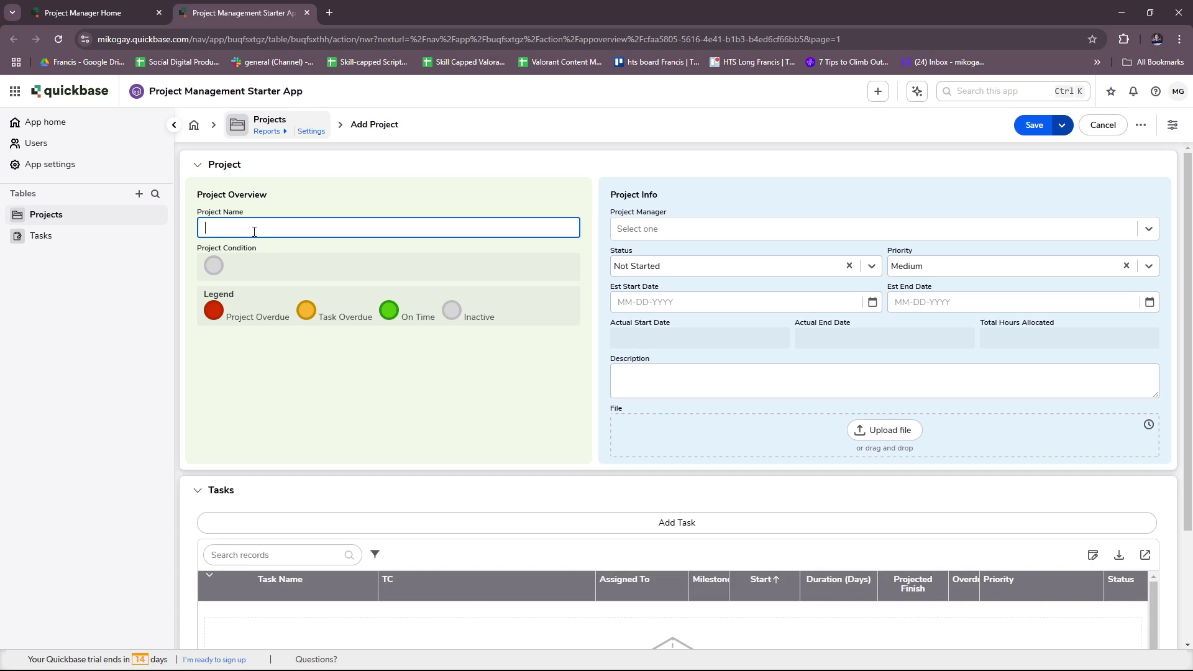
left_click(214, 264)
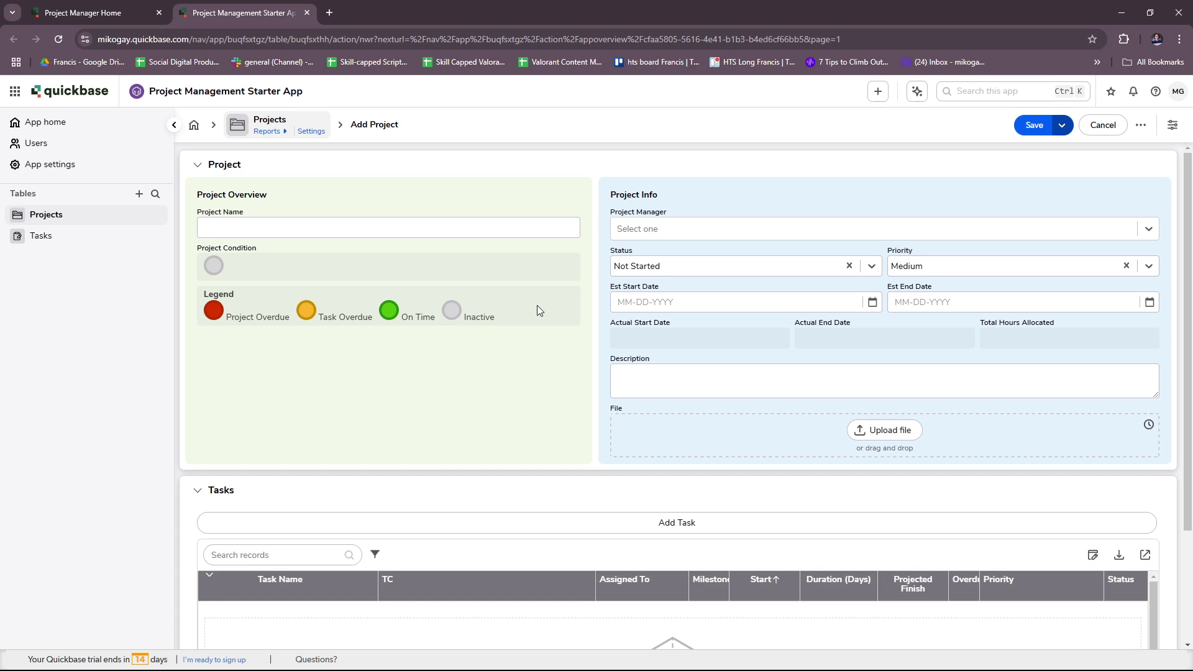
left_click(1149, 230)
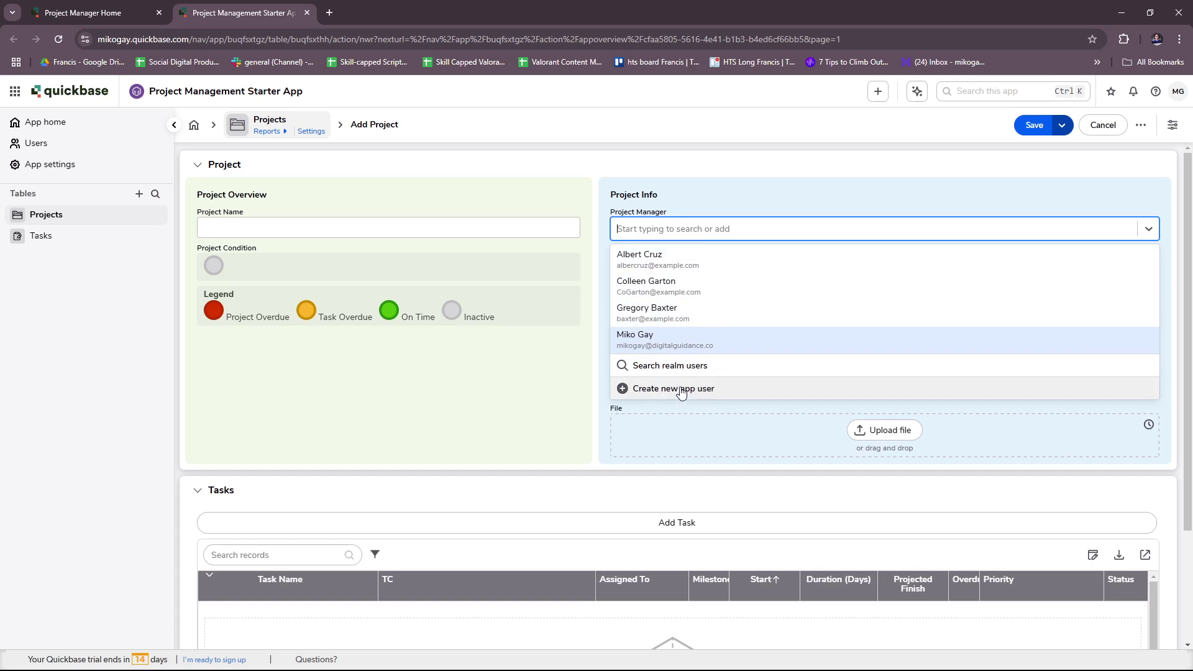
left_click(776, 180)
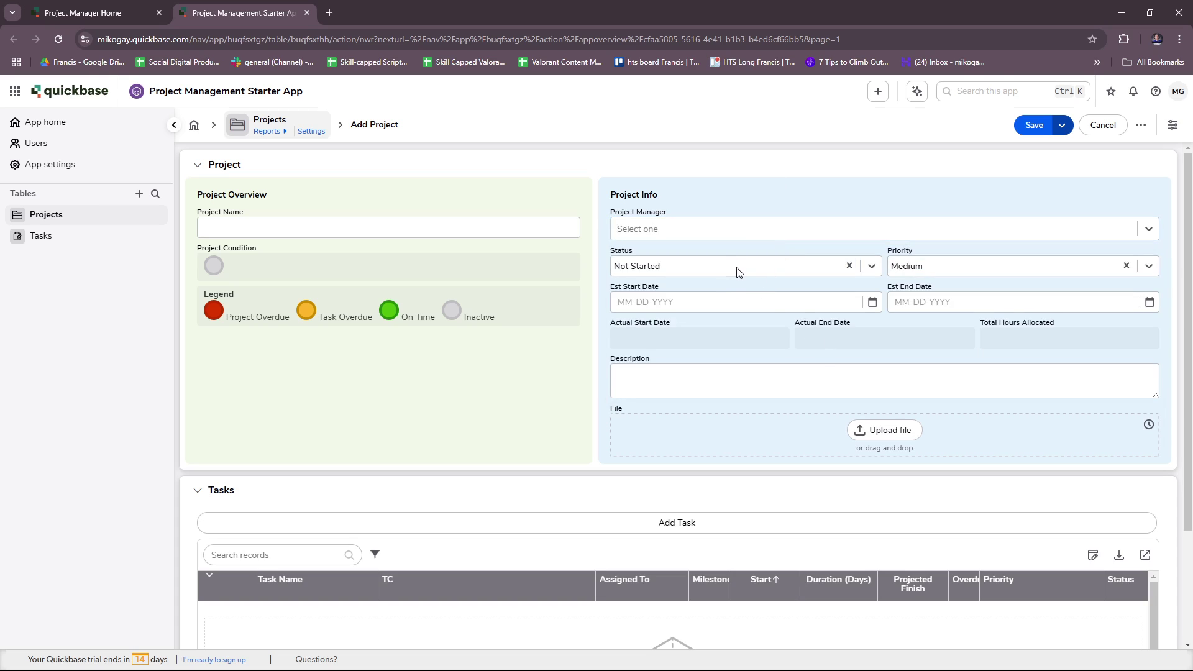
Clear the new project's status and review the status options on offer.
left_click(848, 266)
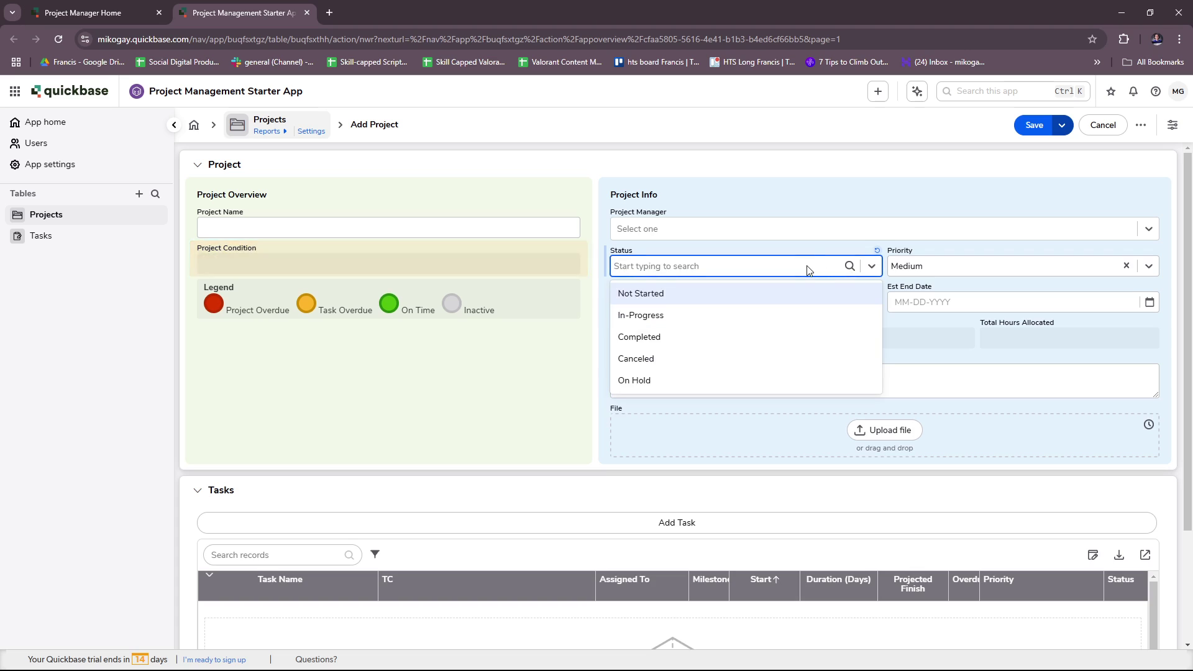
left_click(868, 160)
left_click(871, 271)
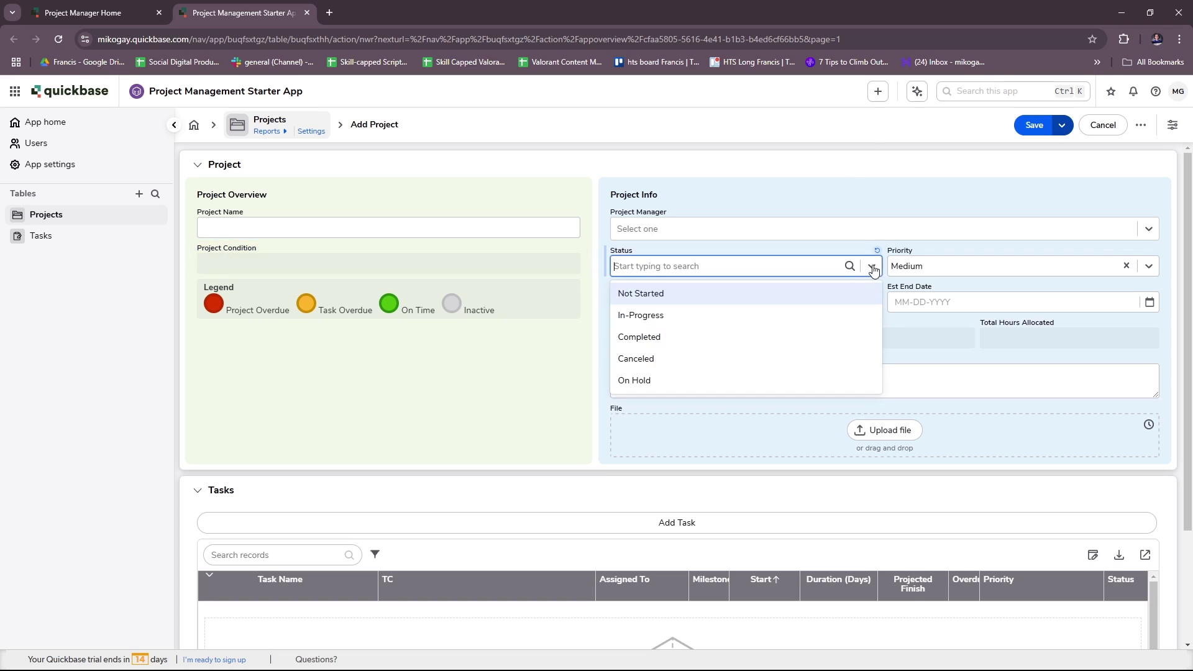
left_click(833, 174)
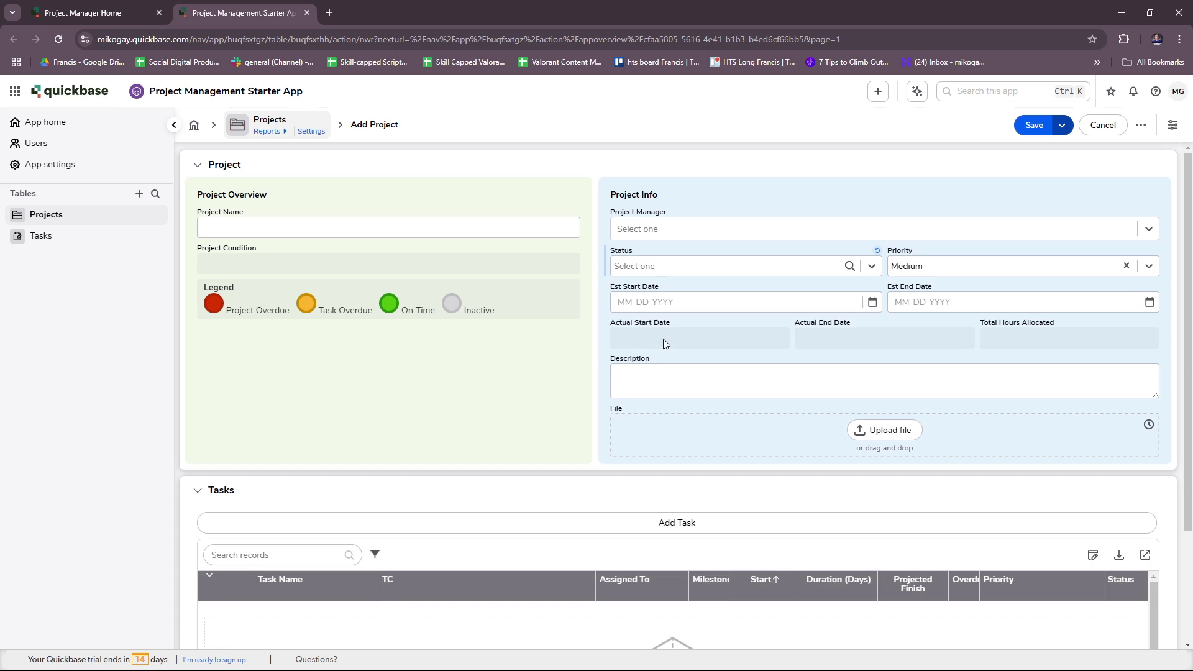
Examine the rest of the project form, including the description, file upload and tasks sections.
scroll(848, 315, "down", 1)
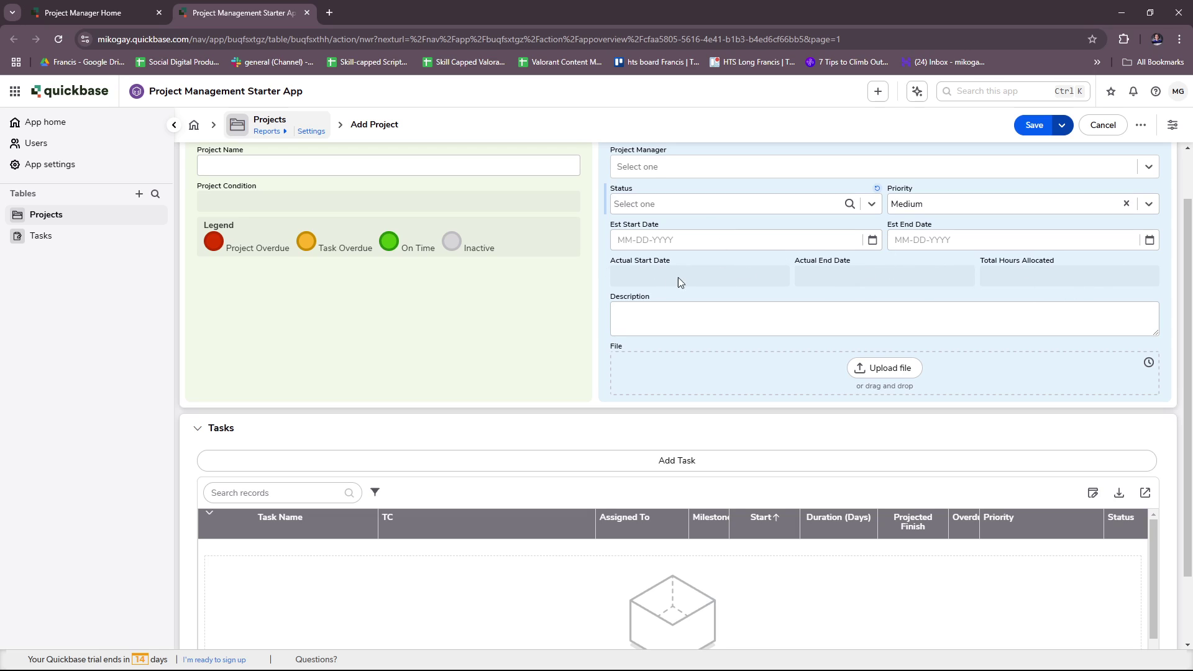
left_click(691, 313)
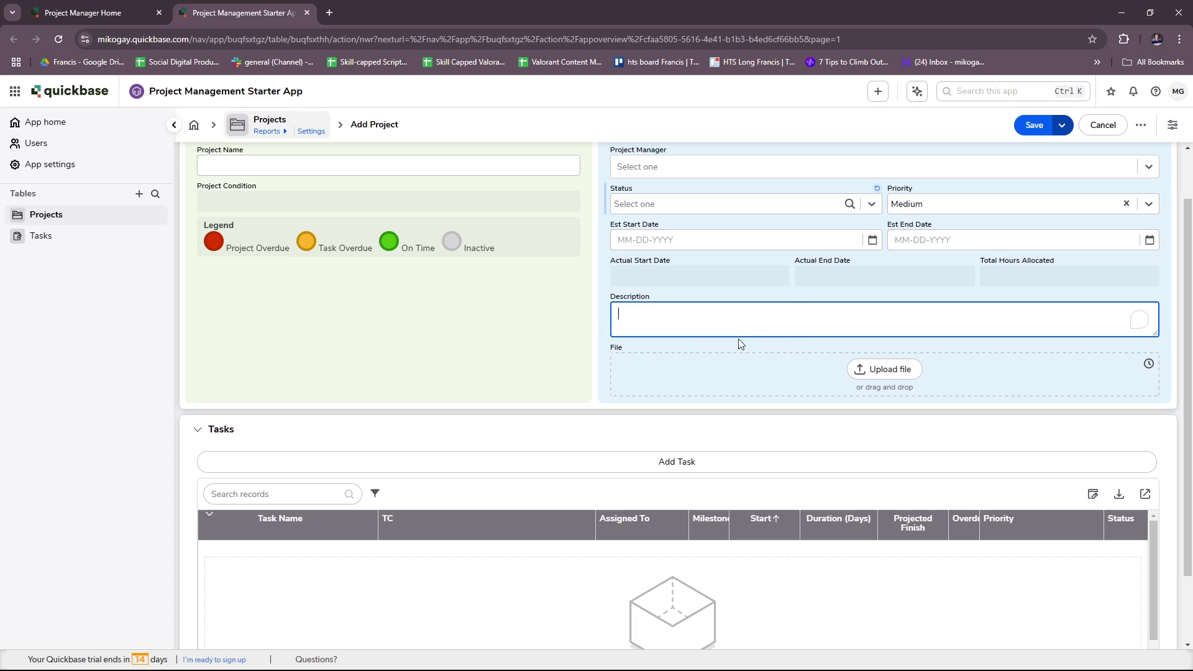
scroll(845, 317, "down", 1)
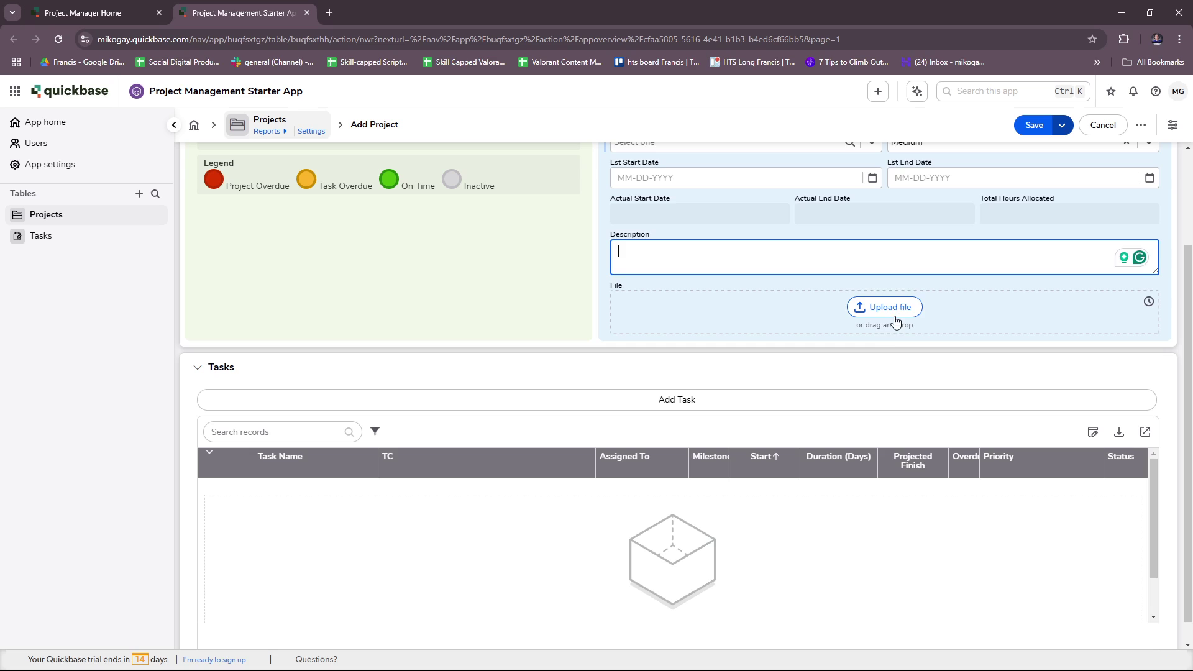
scroll(672, 400, "down", 1)
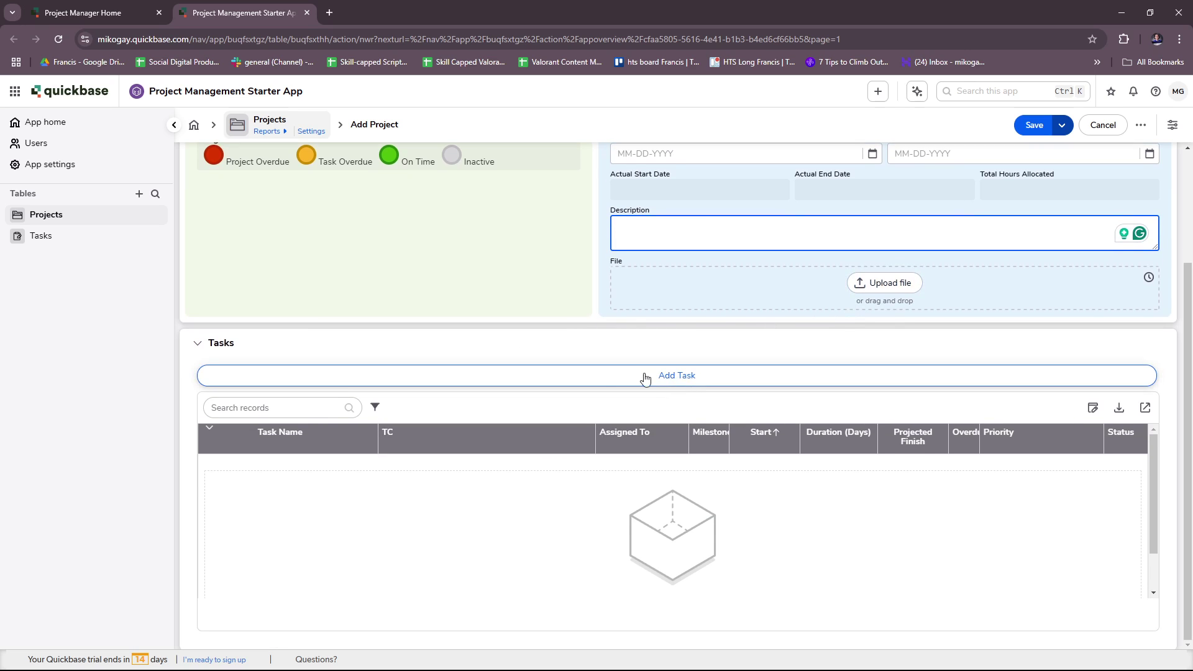
scroll(453, 195, "up", 3)
scroll(647, 478, "down", 3)
Try to add a task to the unsaved project and dismiss the save prompt.
left_click(684, 377)
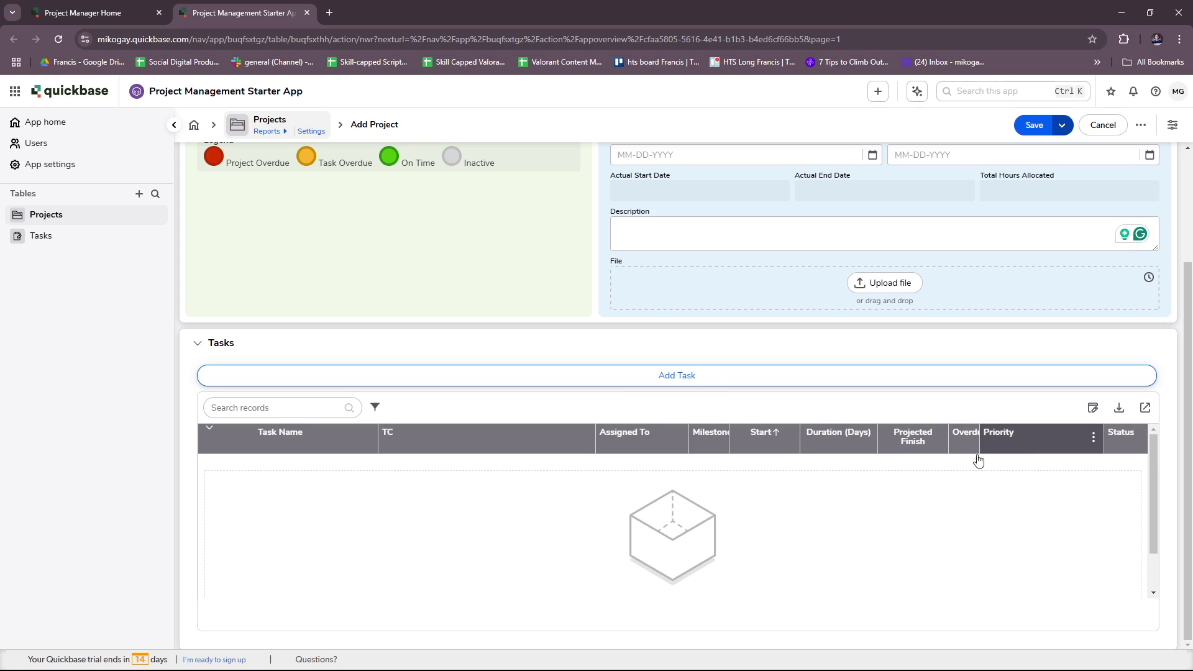
scroll(335, 498, "down", 1)
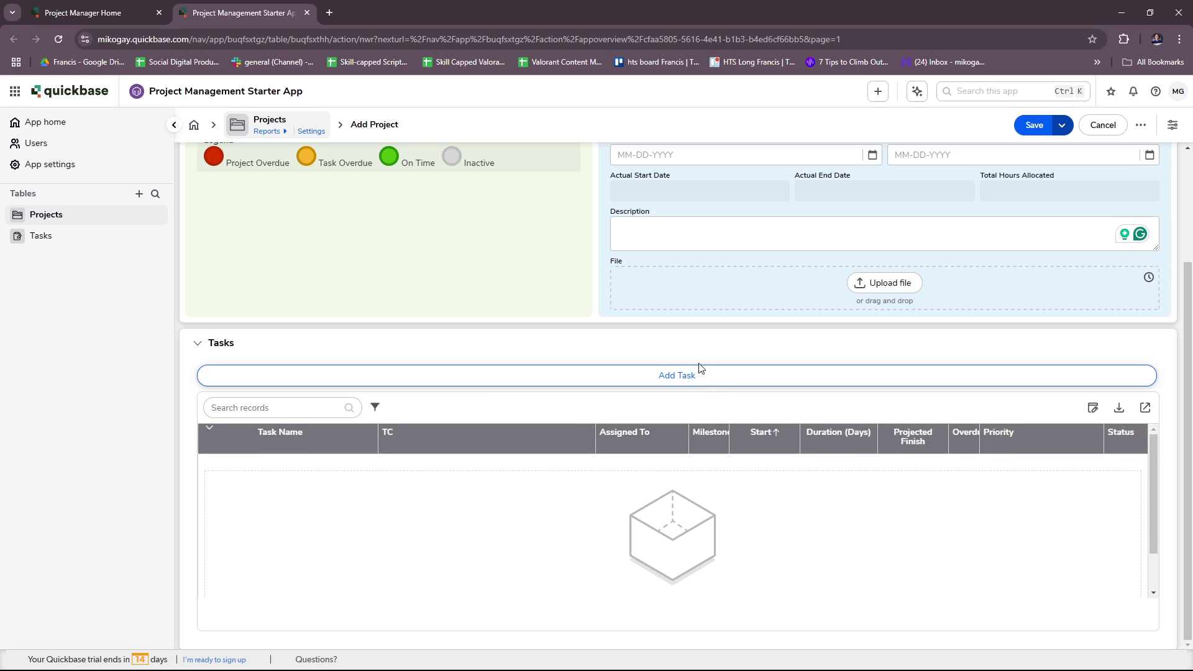
left_click(687, 376)
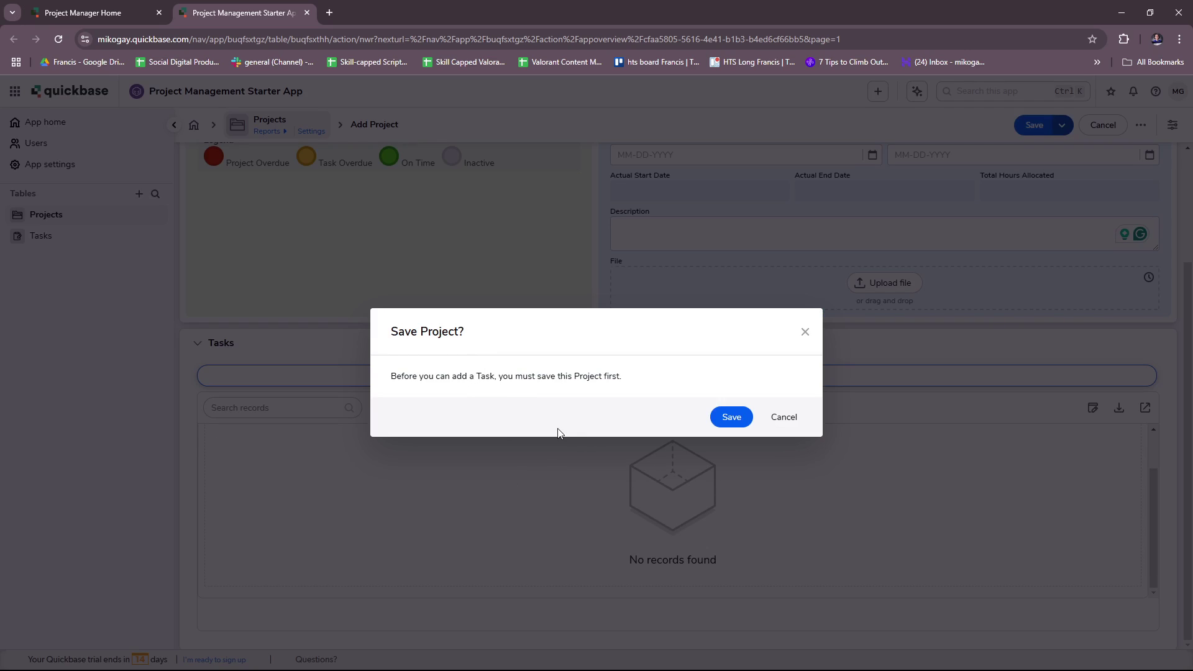
left_click(805, 333)
Look over the project form once more, then cancel the new project and discard its changes.
scroll(771, 388, "up", 2)
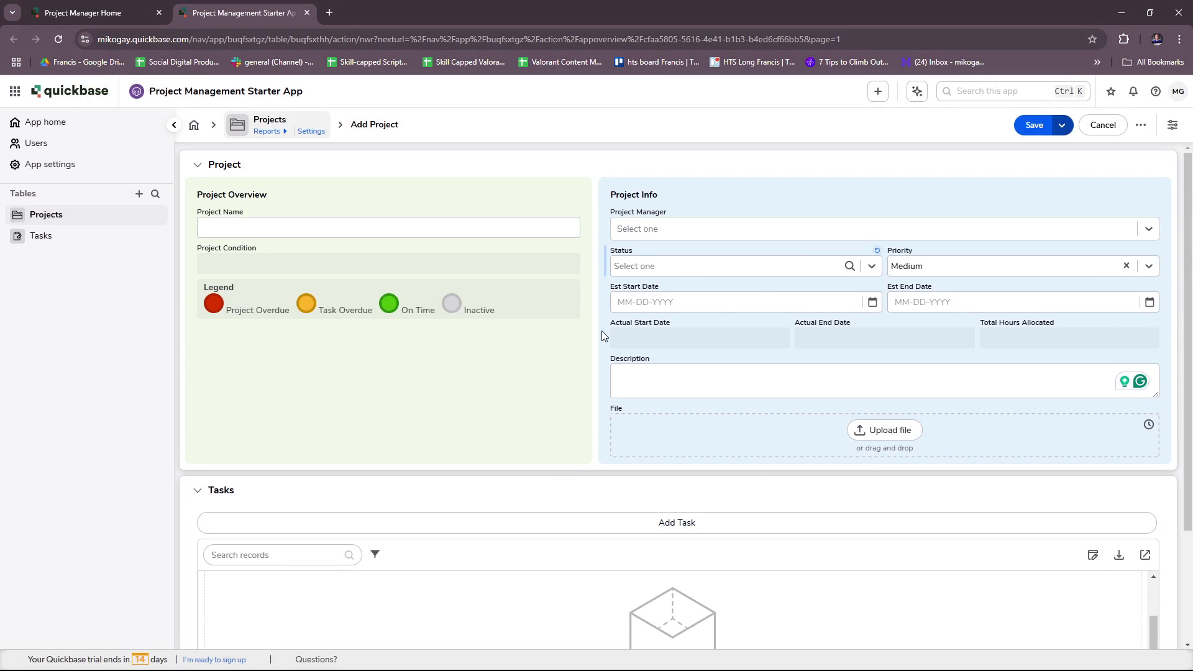
scroll(535, 437, "down", 2)
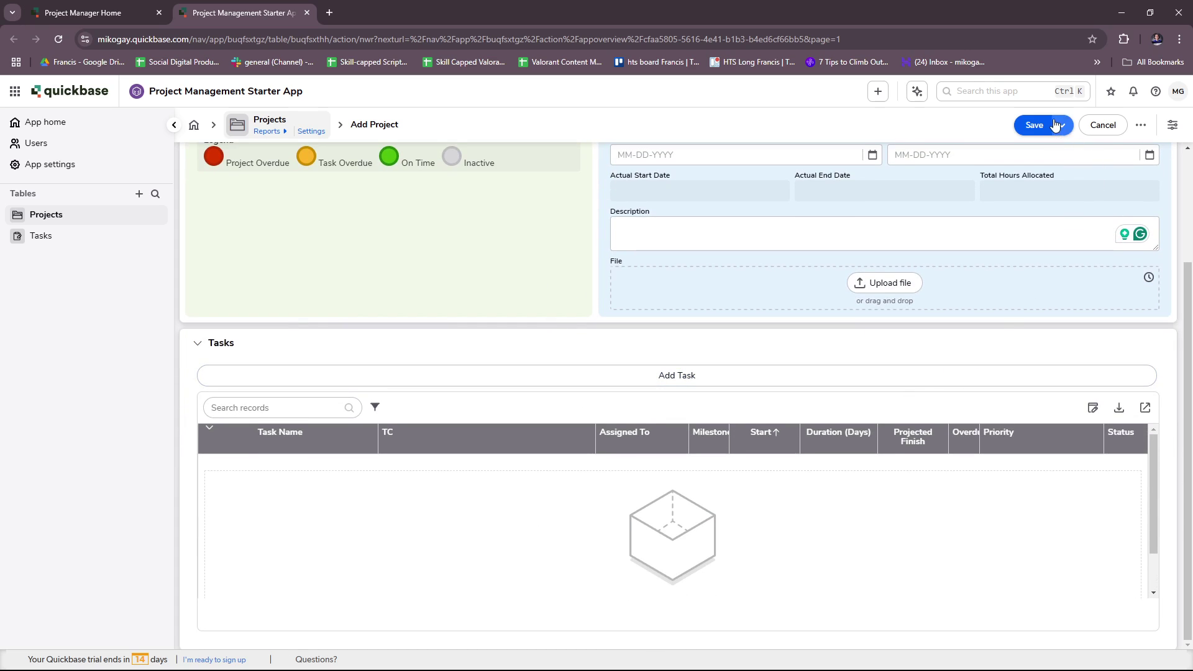
left_click(1104, 125)
left_click(644, 117)
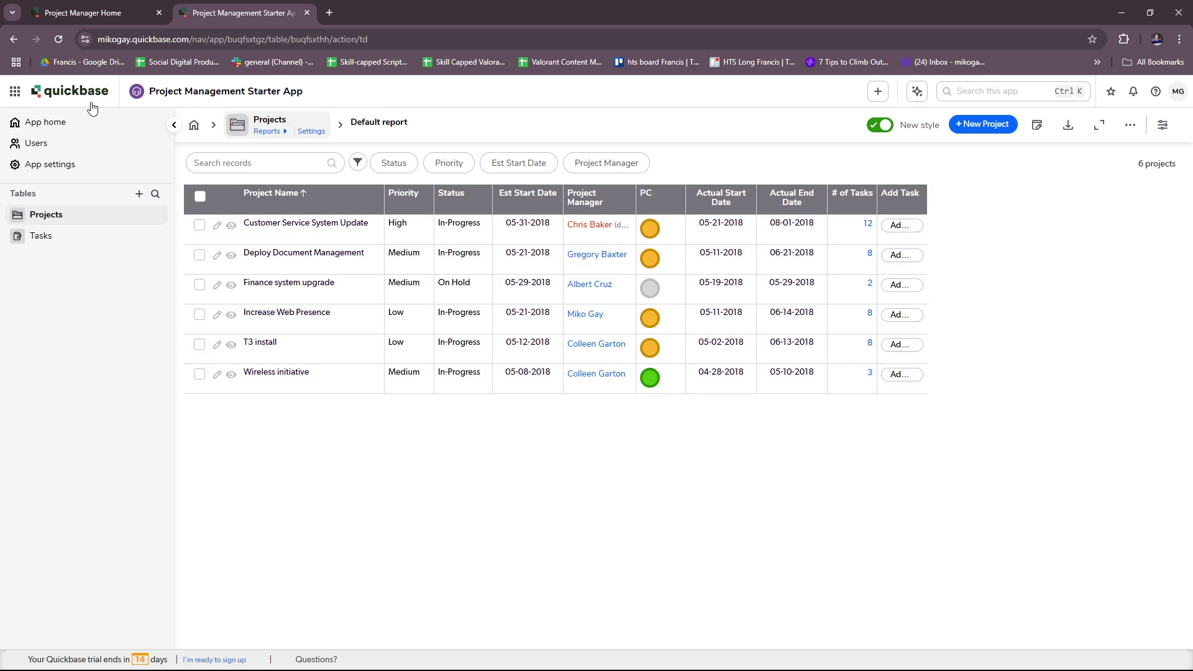
Open a new task form from the app home and close the old dashboard tab.
left_click(45, 122)
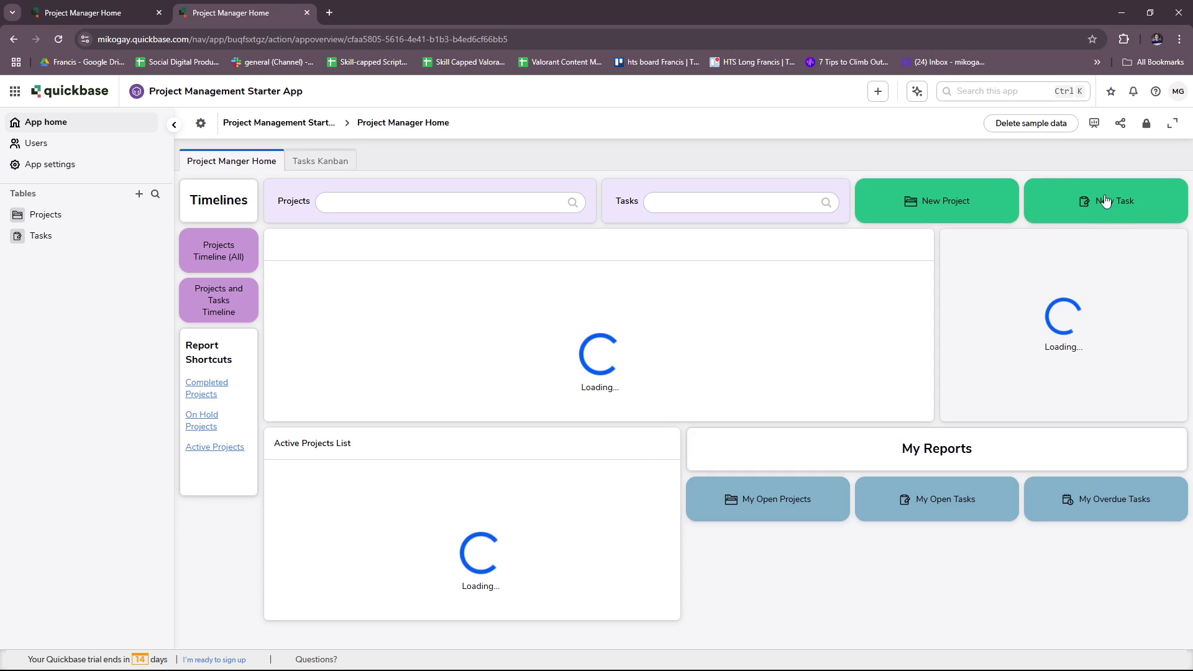
left_click(1113, 203)
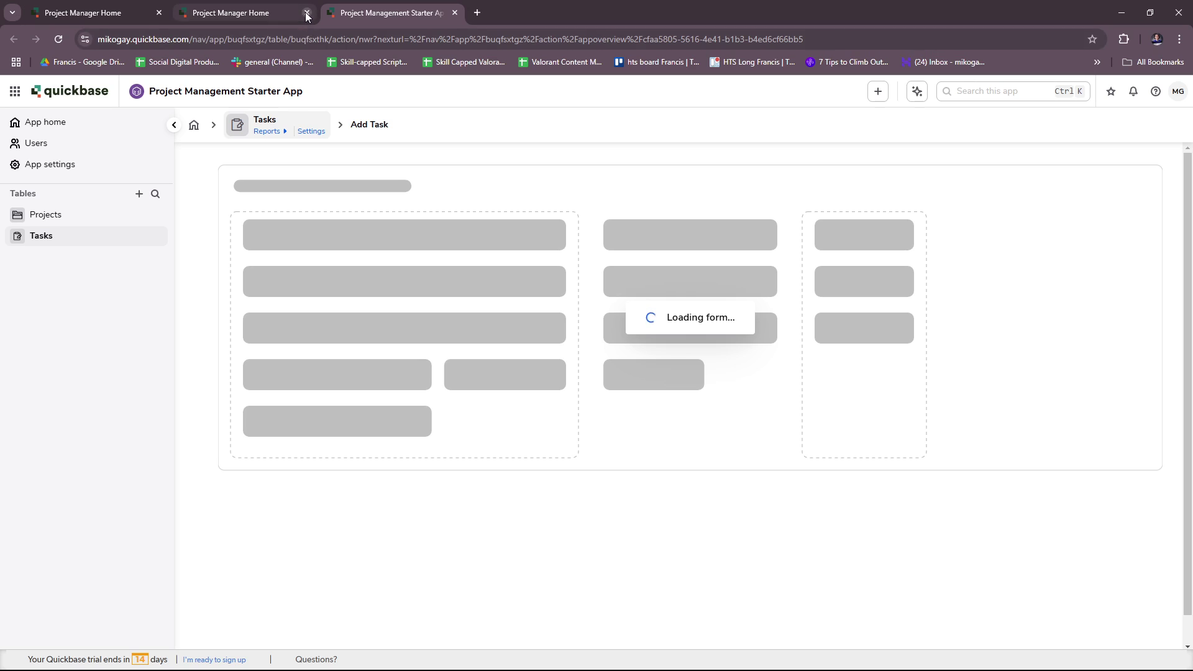
left_click(306, 13)
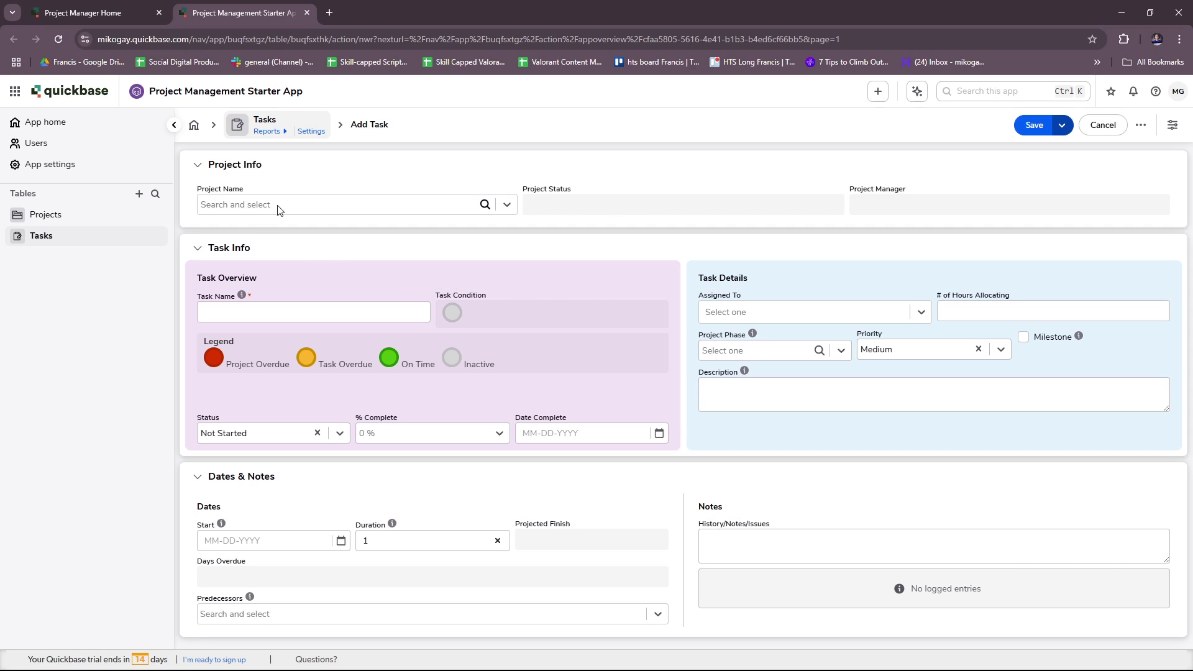
Review the existing projects that the new task can be linked to, without choosing one.
left_click(304, 207)
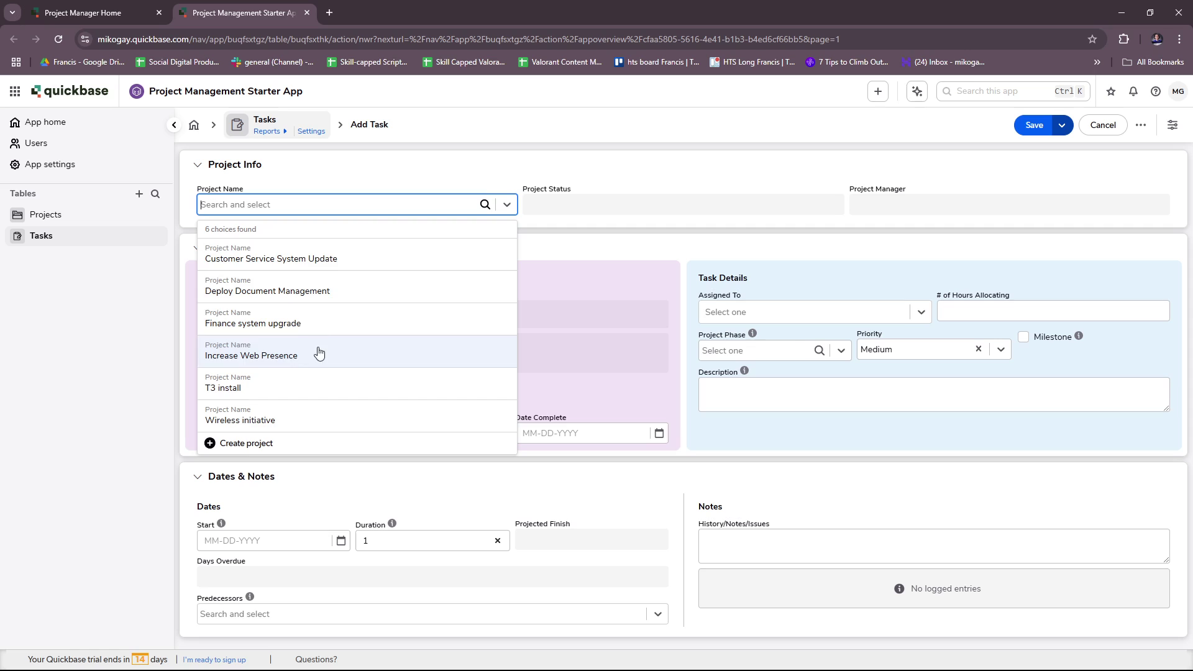
left_click(421, 164)
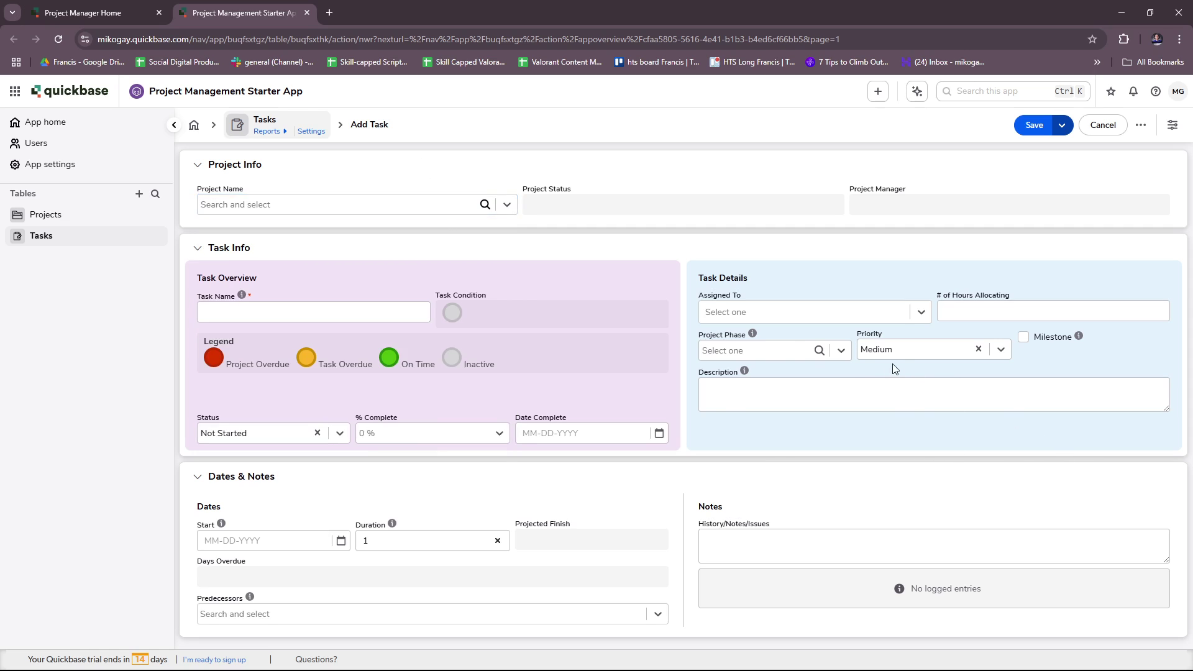
left_click(461, 207)
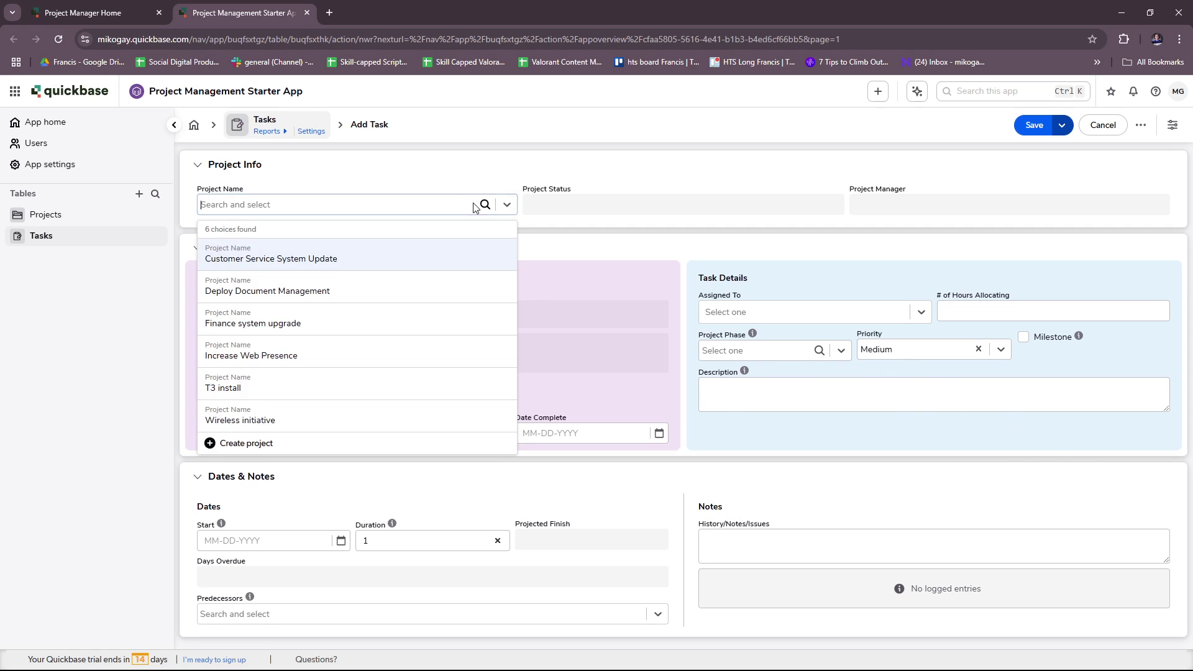
left_click(493, 182)
left_click(417, 209)
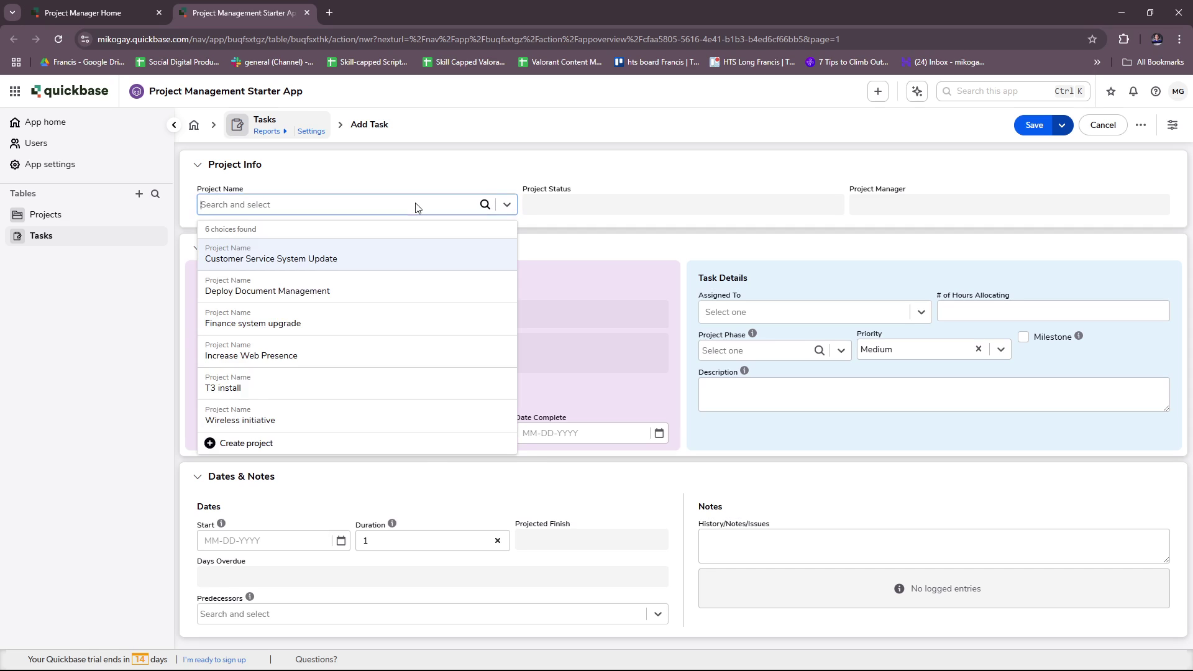
left_click(467, 172)
Check the new task's name field and the available completion percentages.
left_click(255, 317)
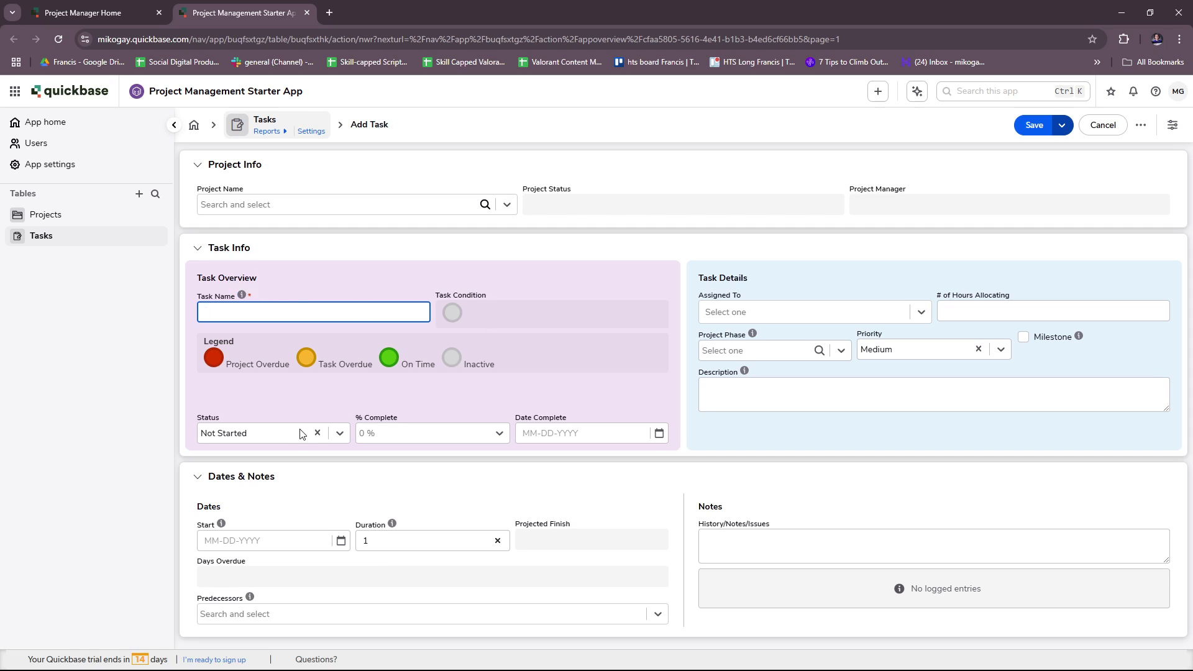
left_click(497, 437)
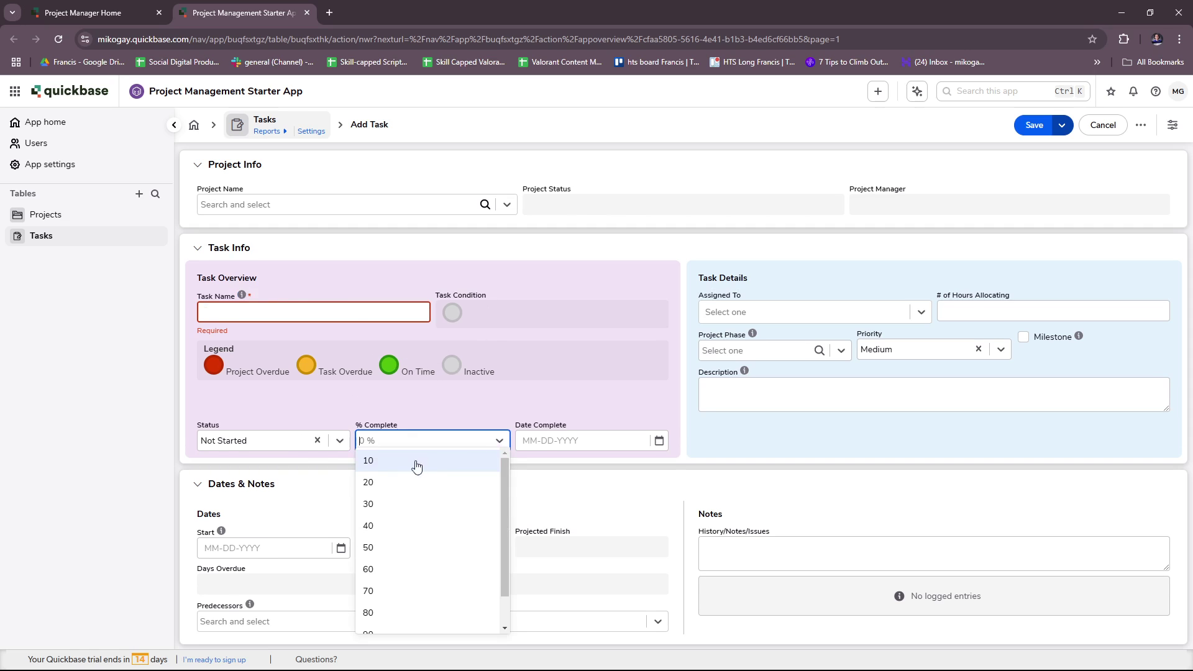
left_click(510, 392)
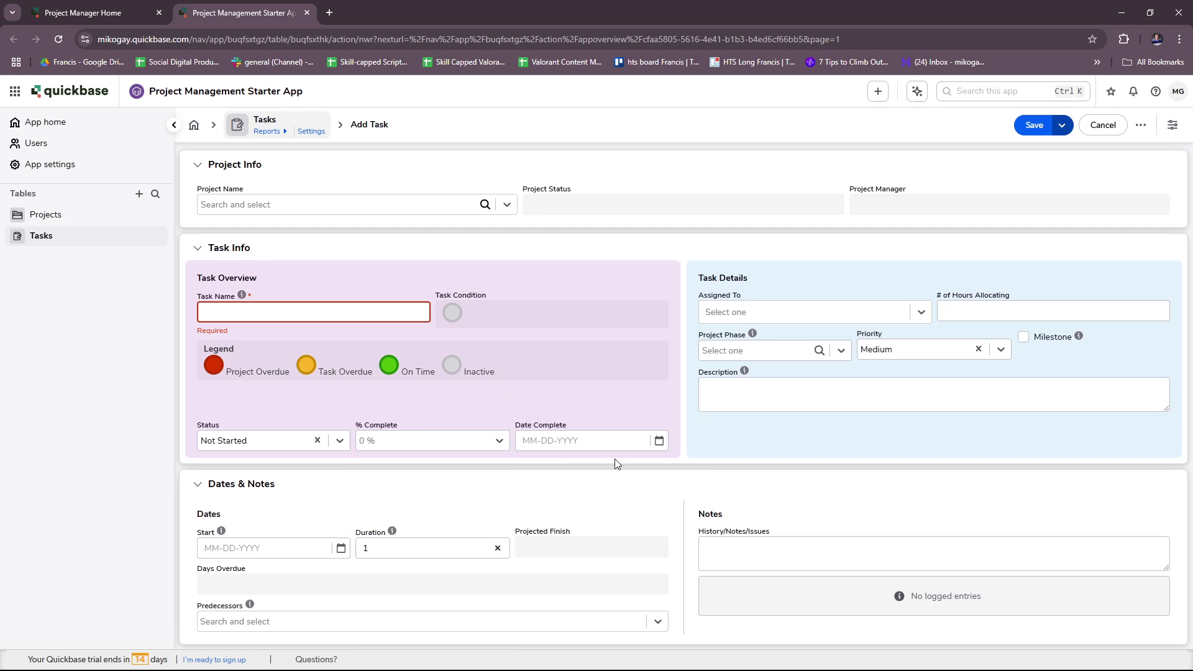
Review the new task's assignee choices, hours allocation field and project phase options.
left_click(898, 311)
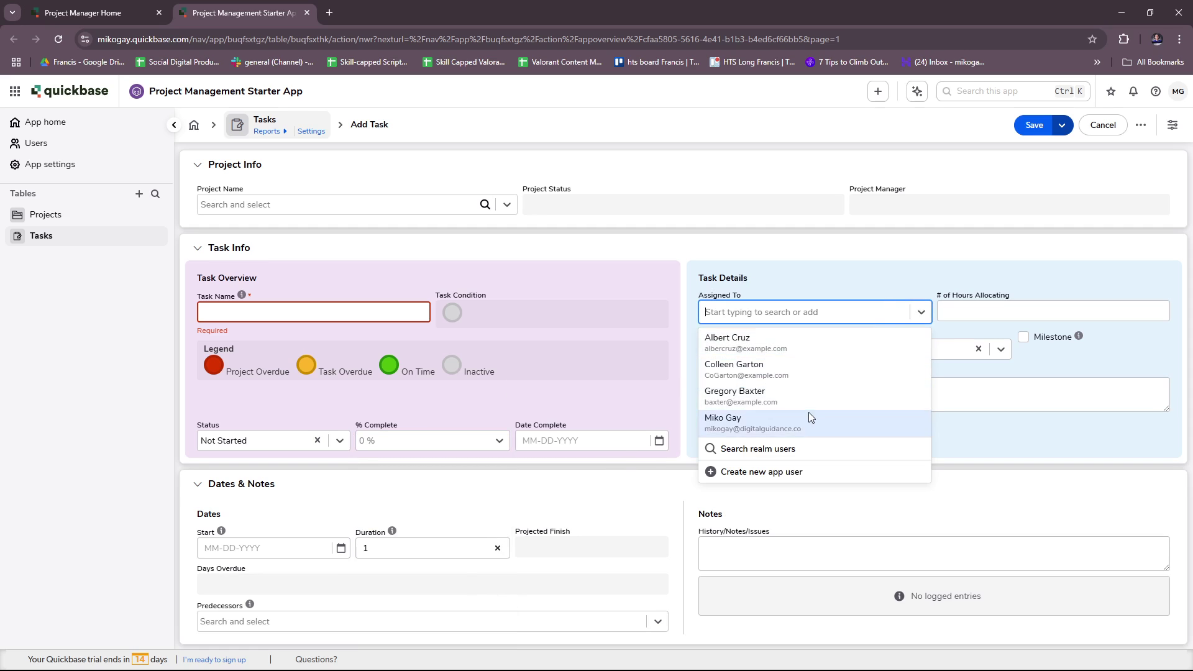
left_click(887, 277)
left_click(871, 313)
left_click(837, 282)
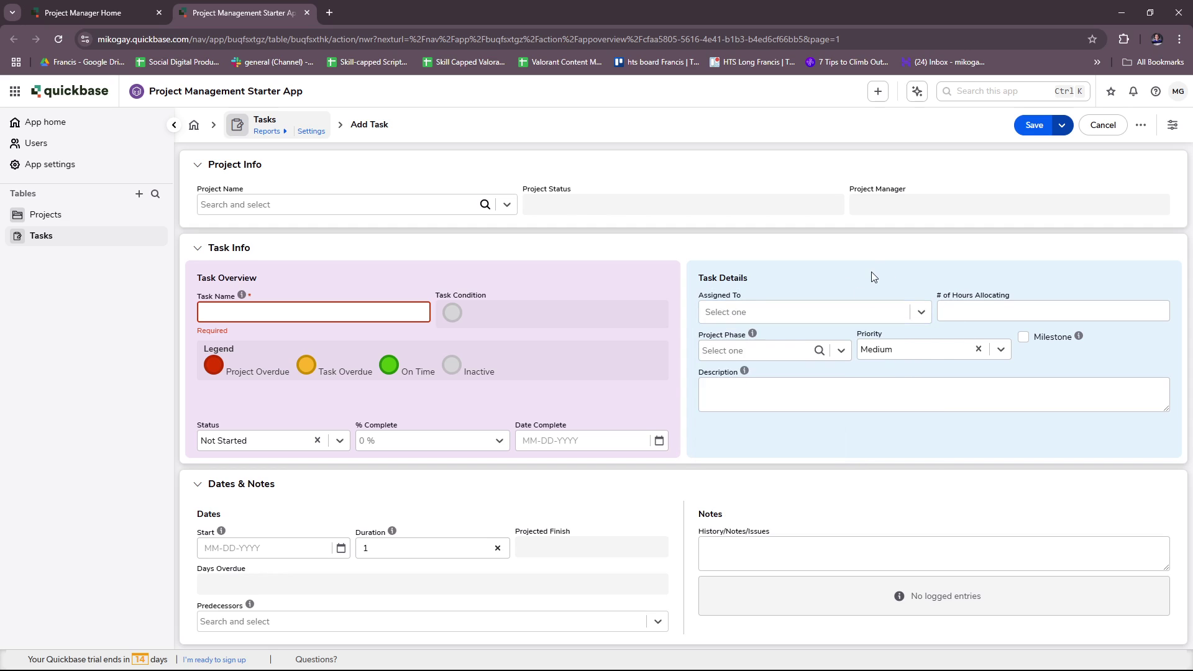
left_click(995, 309)
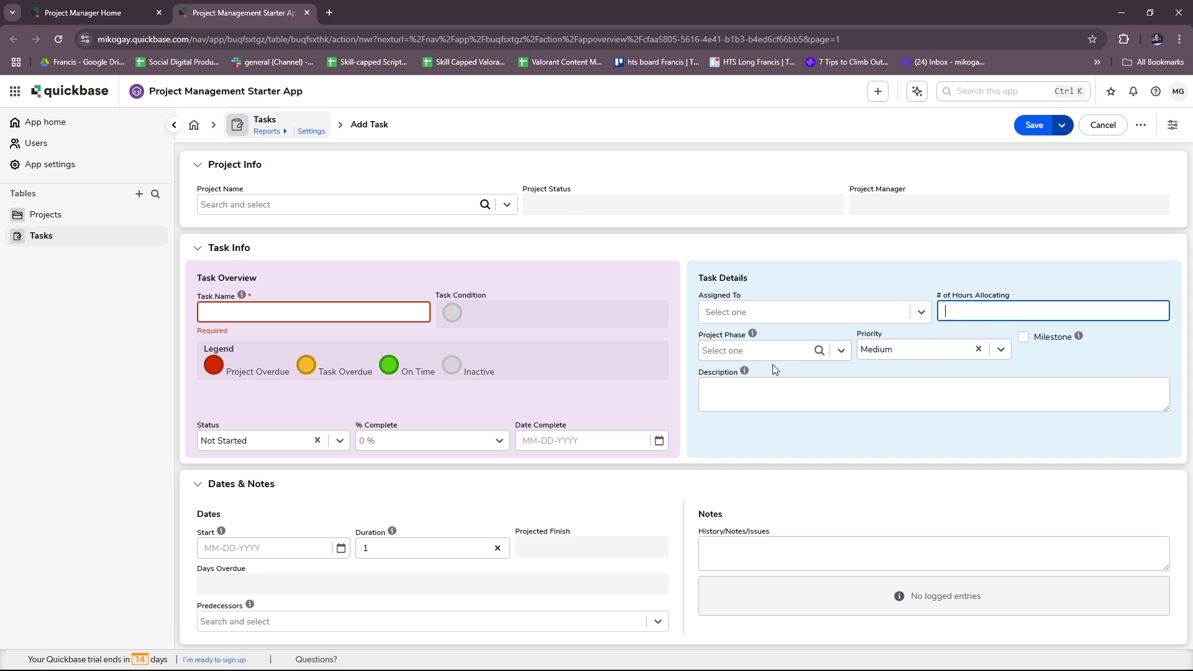
left_click(740, 351)
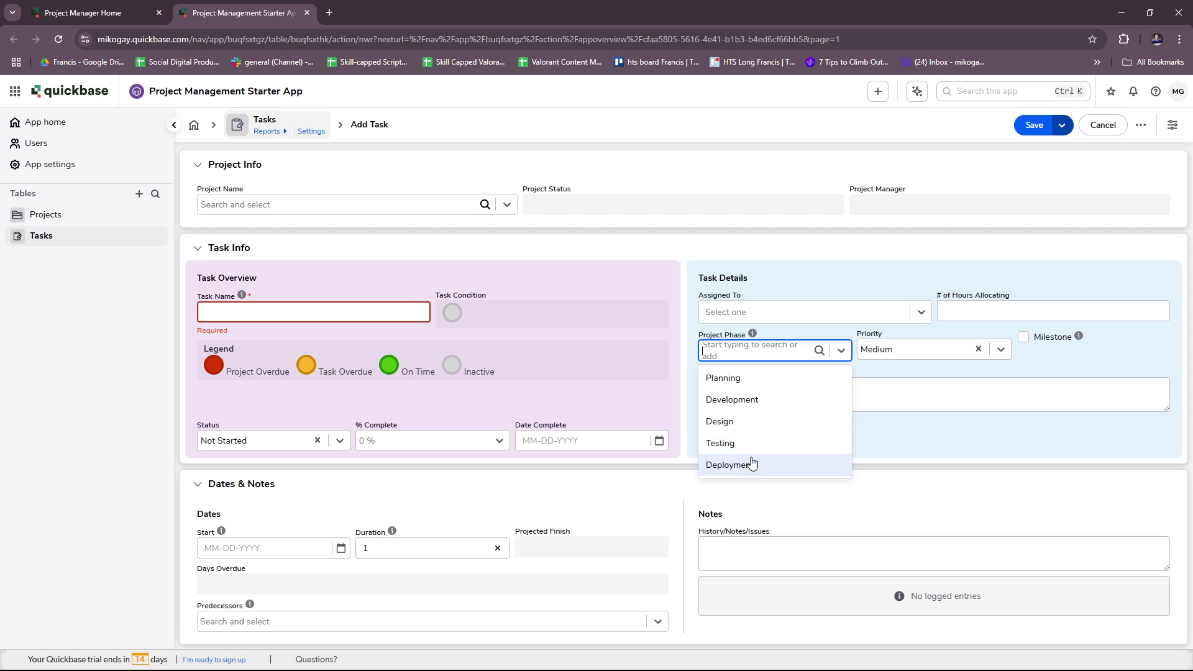
left_click(1087, 374)
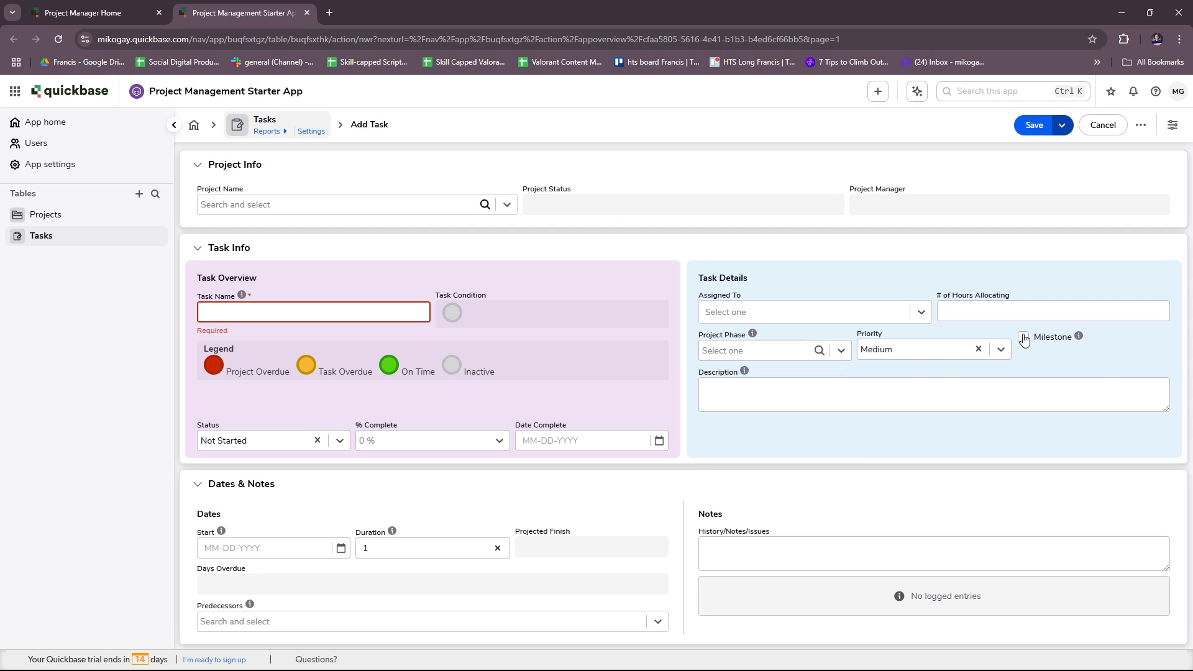
Try the task's Milestone option on and off, then recheck the list of selectable projects.
mouse_move(1079, 340)
left_click(1025, 338)
left_click(1024, 337)
left_click(507, 204)
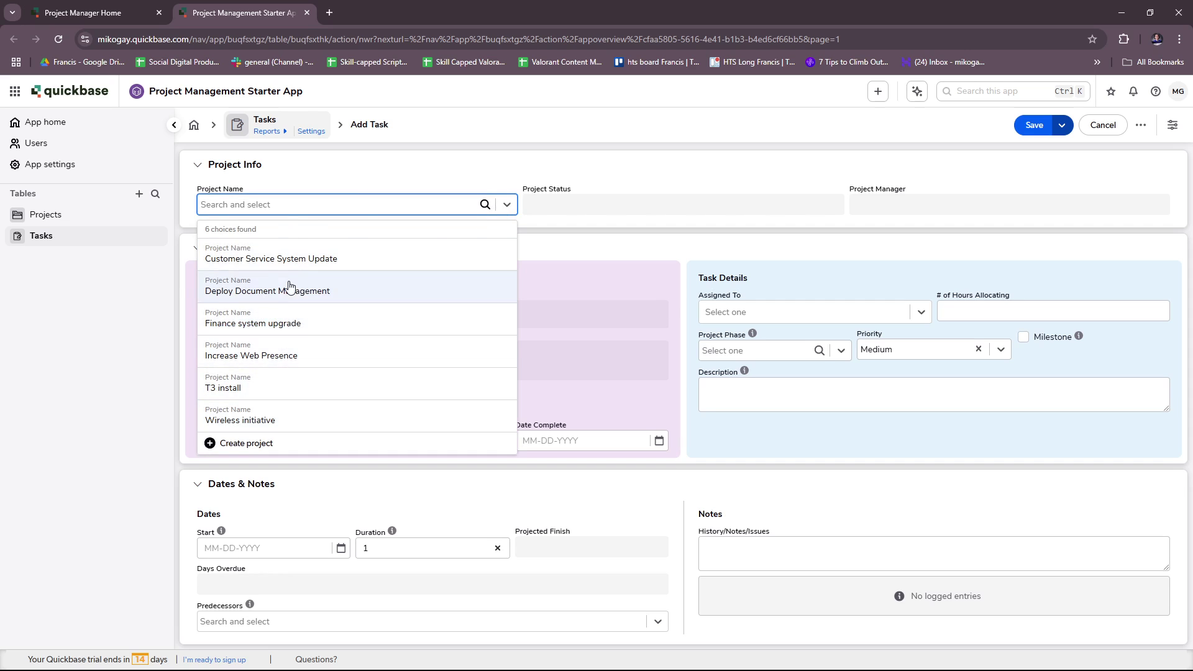
left_click(375, 168)
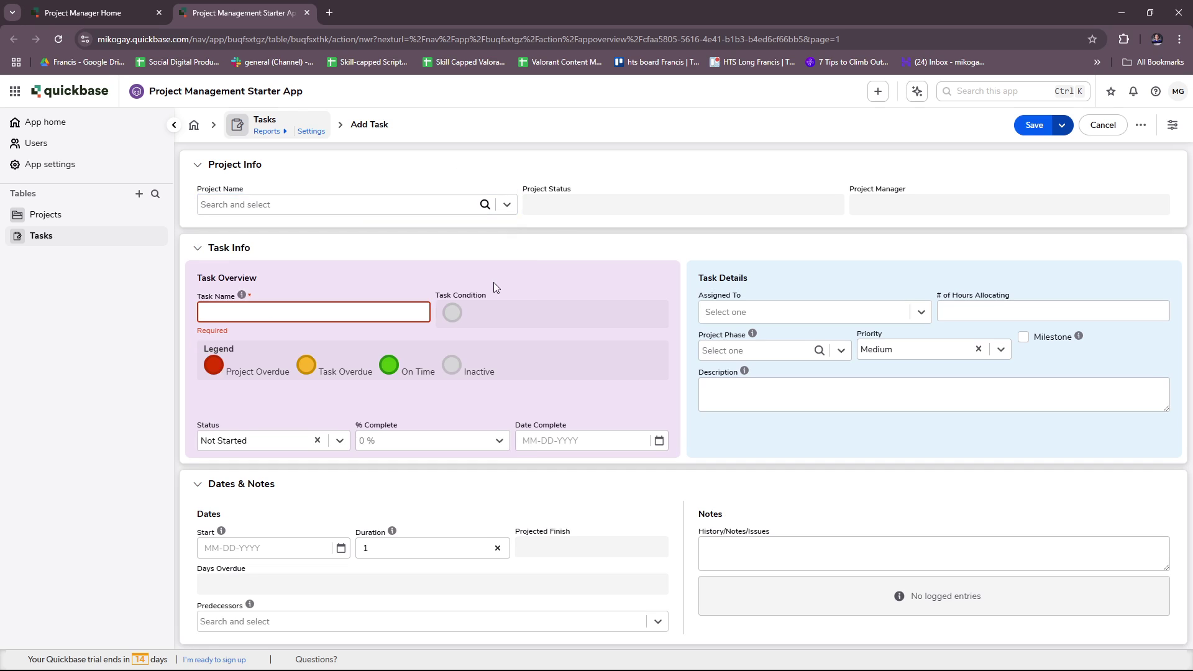
Cancel the new task, discard its changes and close its tab to return to the project manager dashboard.
left_click(1119, 127)
left_click(650, 118)
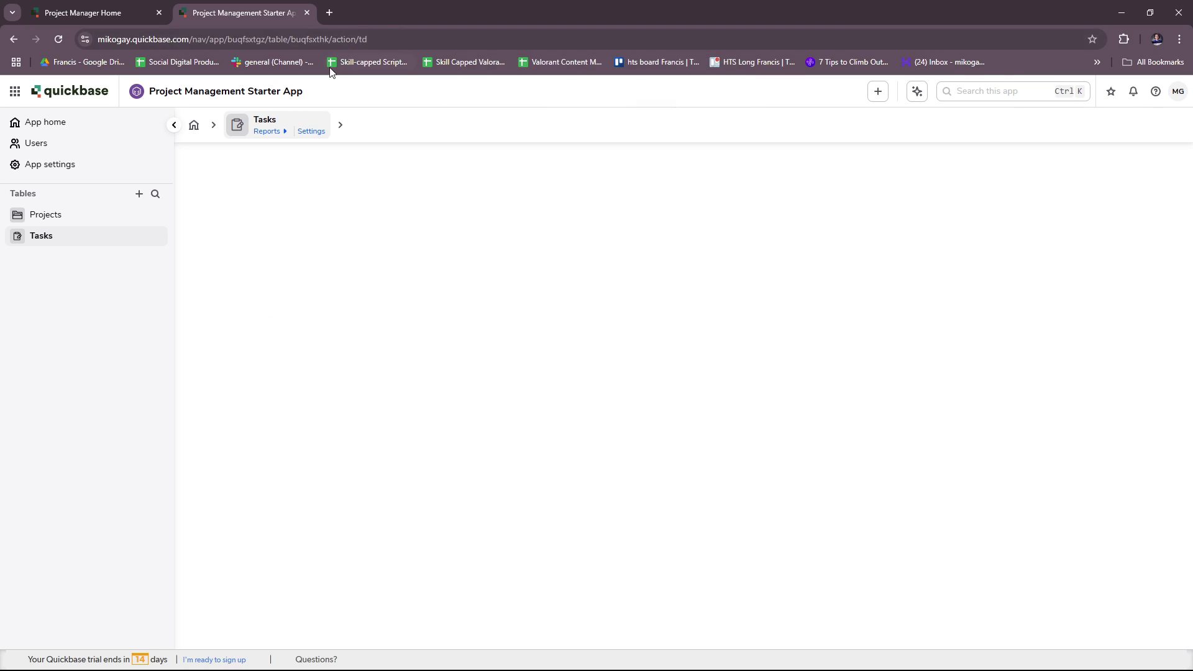
left_click(306, 13)
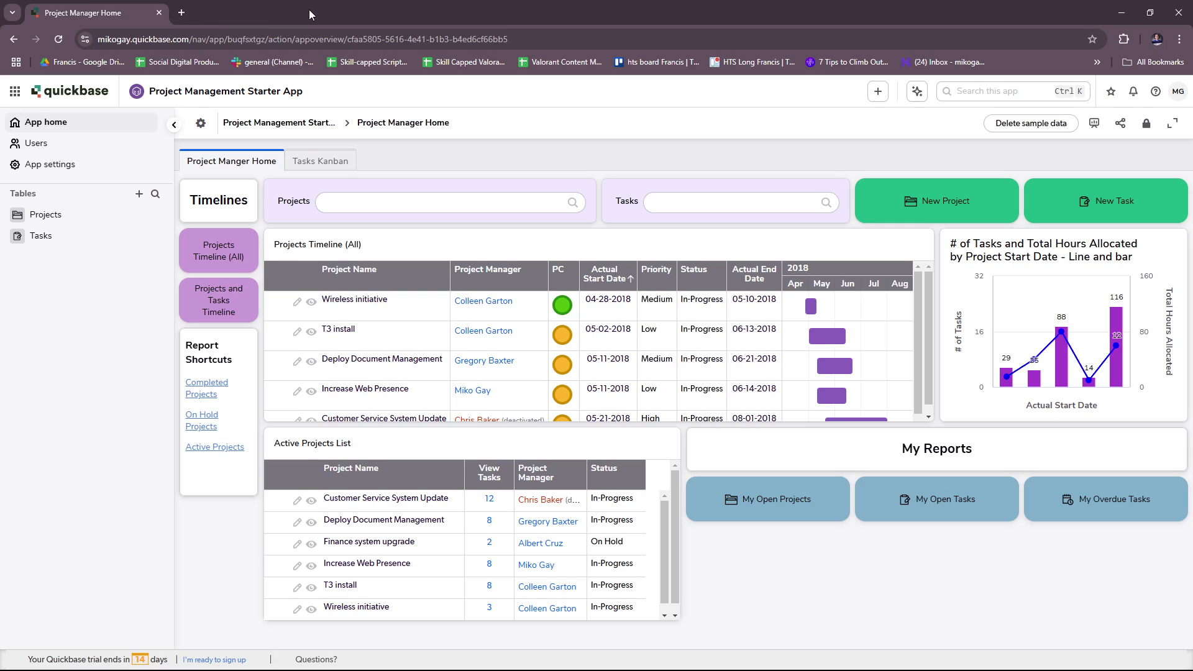